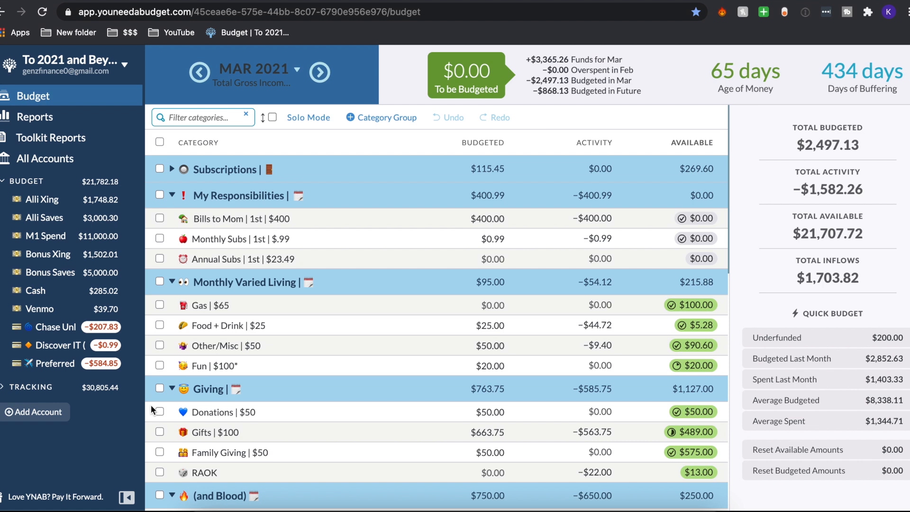
click(58, 368)
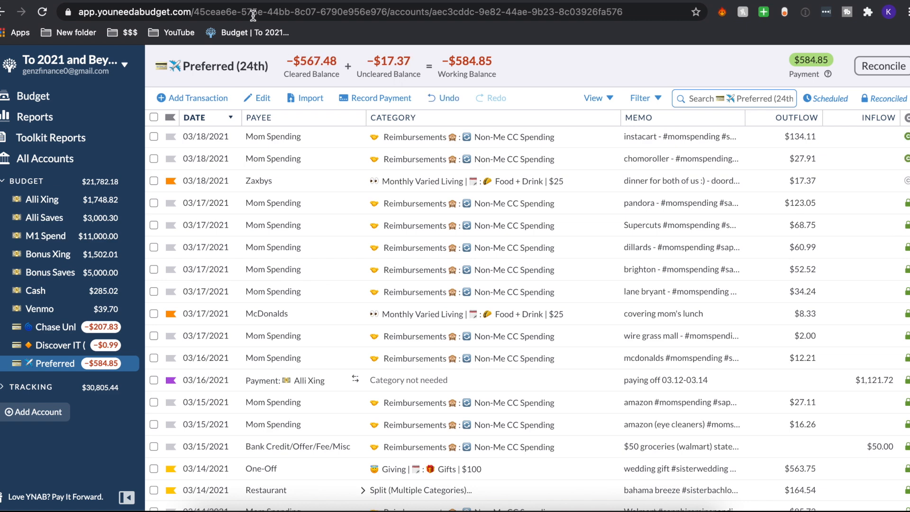
click(175, 98)
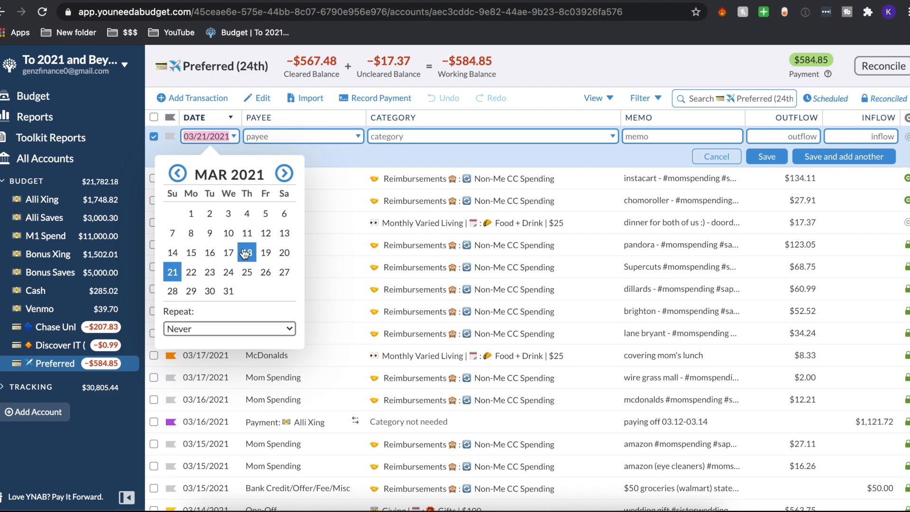
click(266, 253)
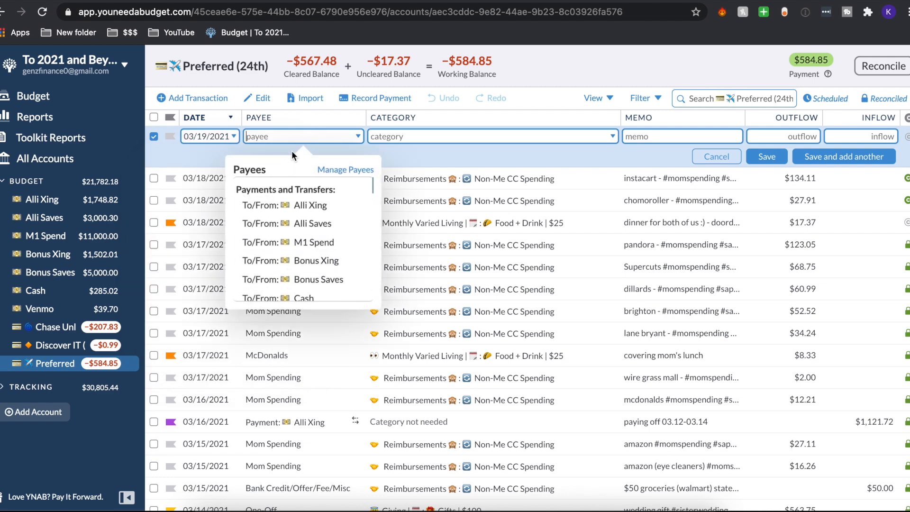
text(Mom Spending)
key(Tab)
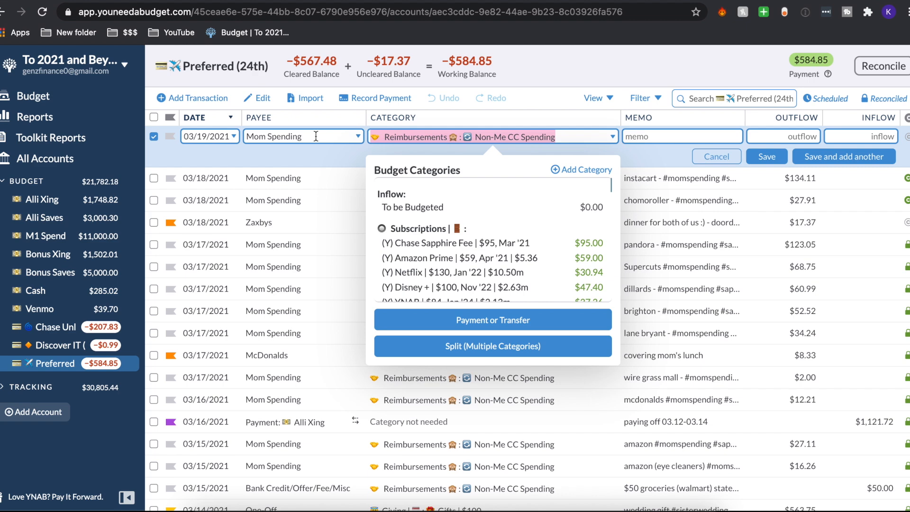
click(315, 136)
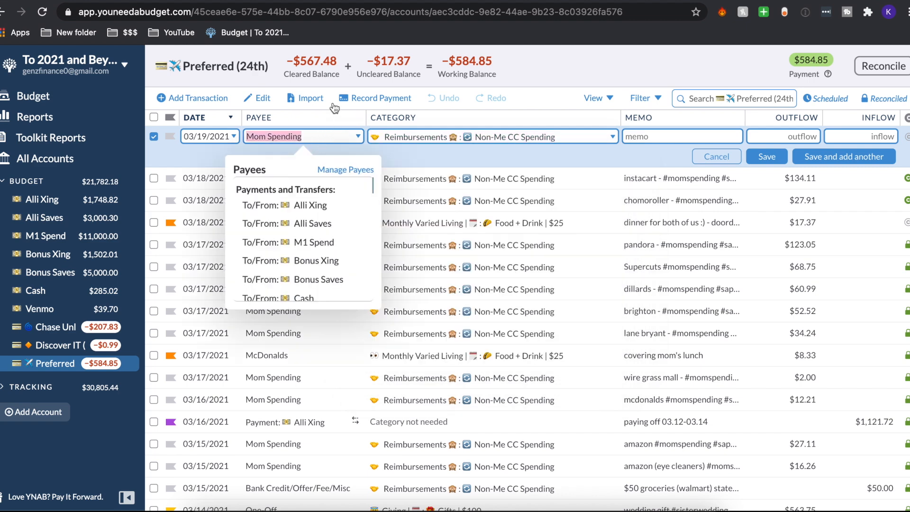
click(721, 160)
- Examine the Non-Me CC Spending category under Reimbursements in the March 2021 budget, including its activity transactions
click(33, 95)
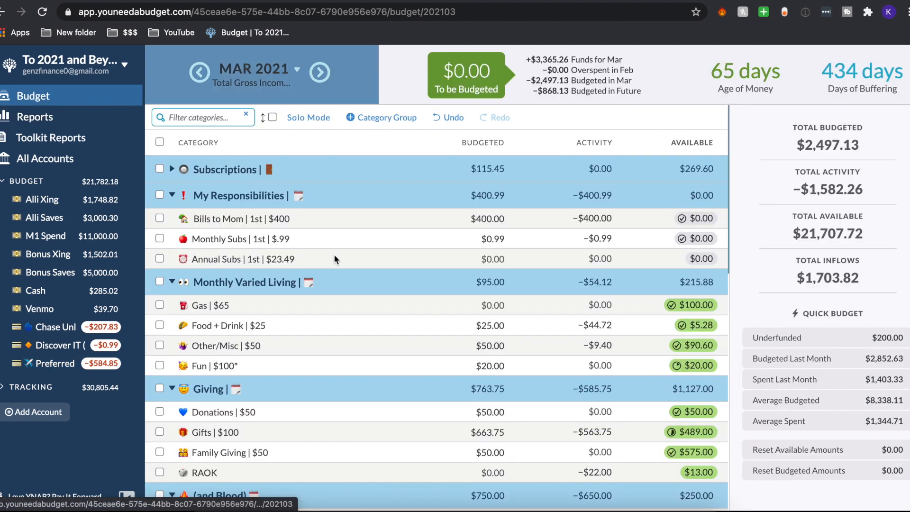
scroll(333, 246, down, 12)
click(171, 473)
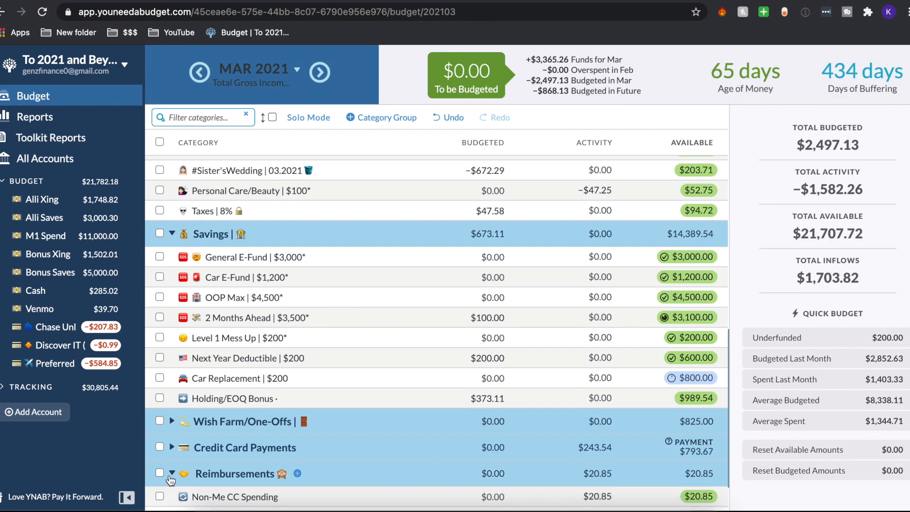
scroll(171, 480, down, 1)
click(482, 453)
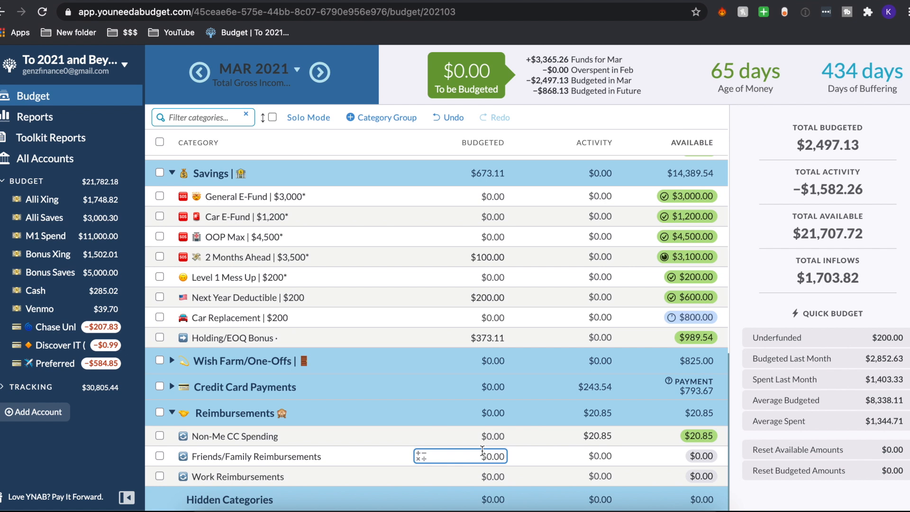
click(513, 439)
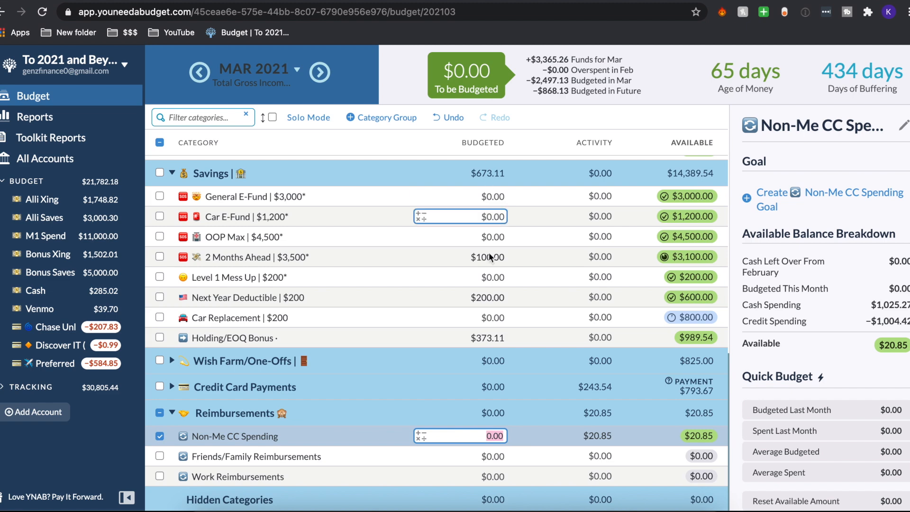
click(606, 438)
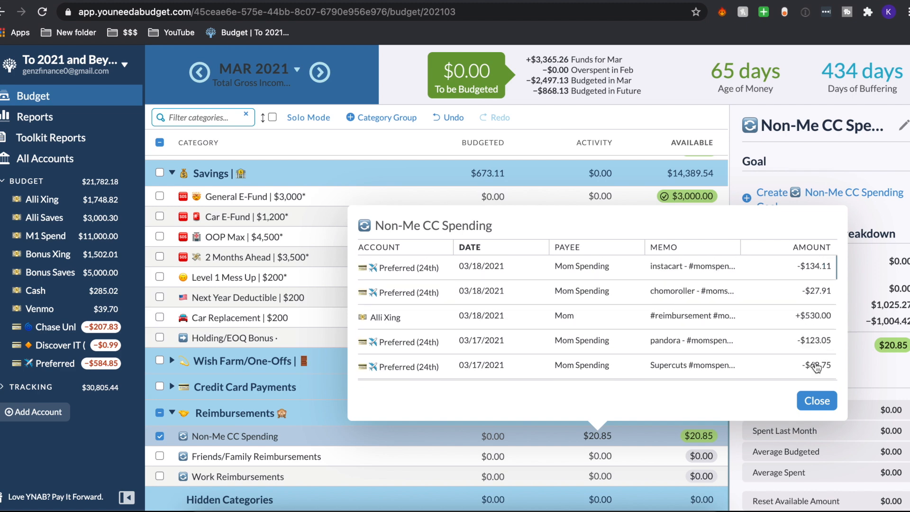
click(807, 403)
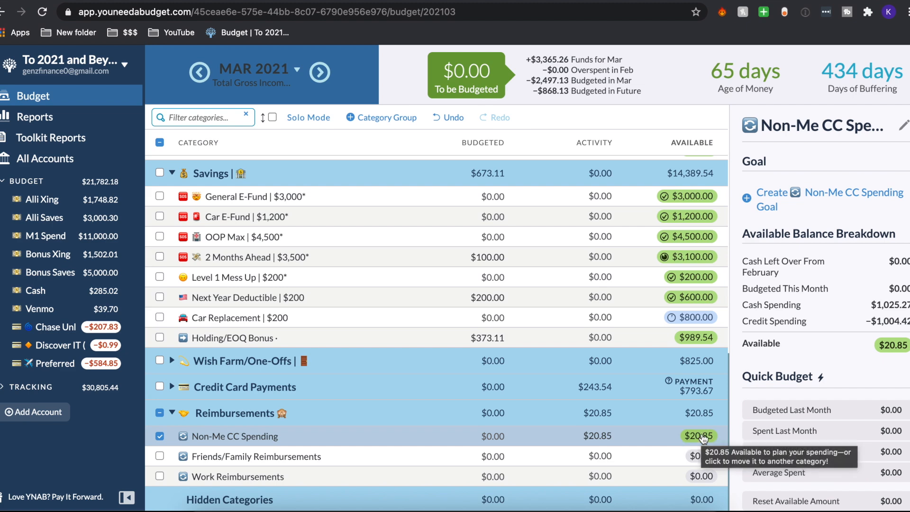
- Start a new transaction in the Preferred card account dated 03/19/2021 with payee Mom Spending and its Non-Me CC Spending category
click(54, 363)
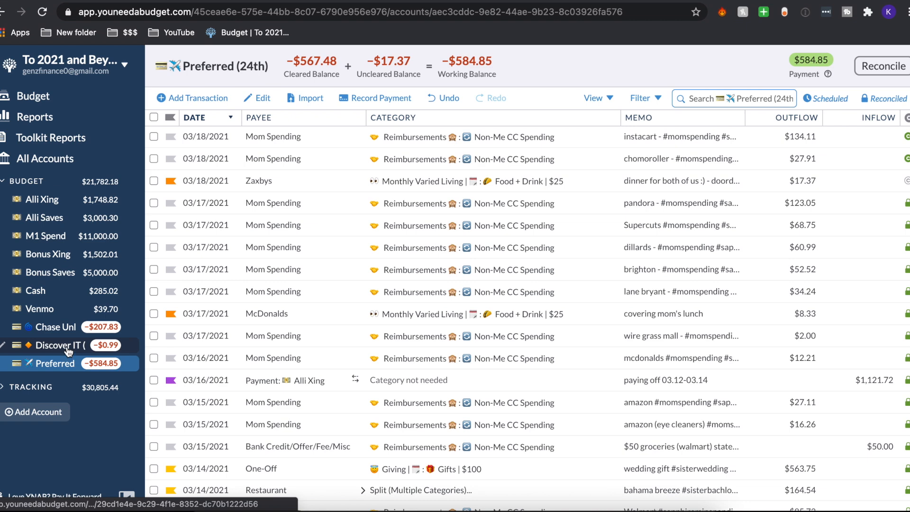
click(204, 98)
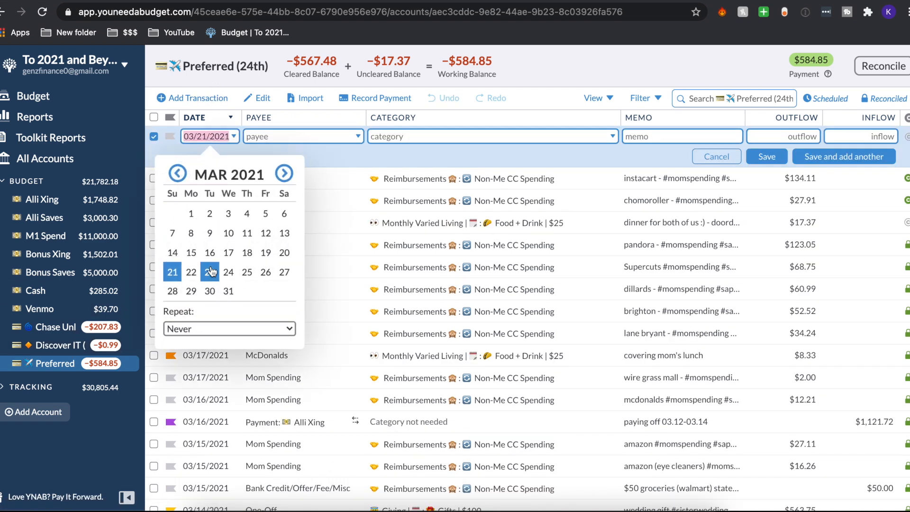
click(264, 253)
text(Mom)
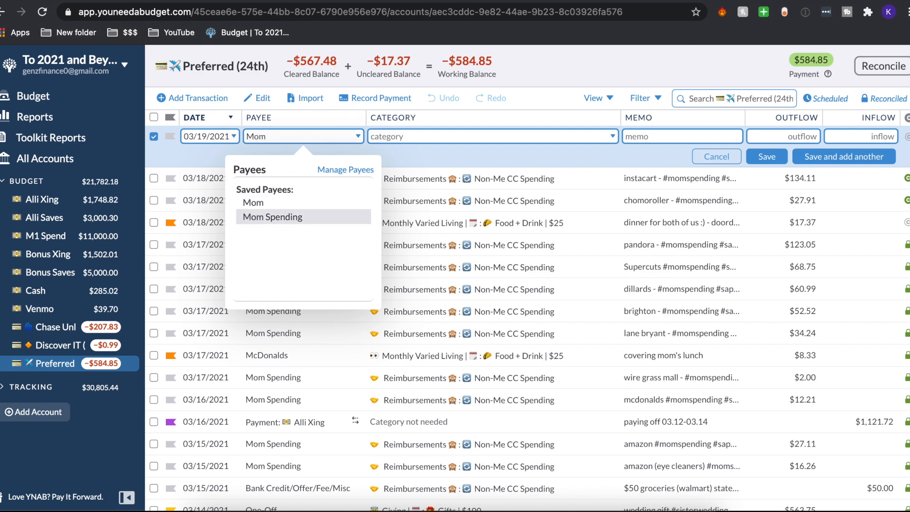
key(Tab)
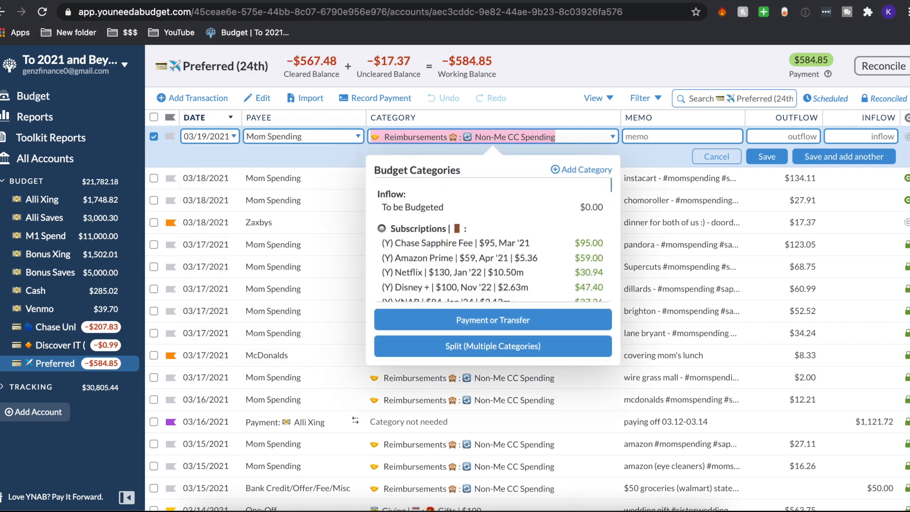
key(Tab)
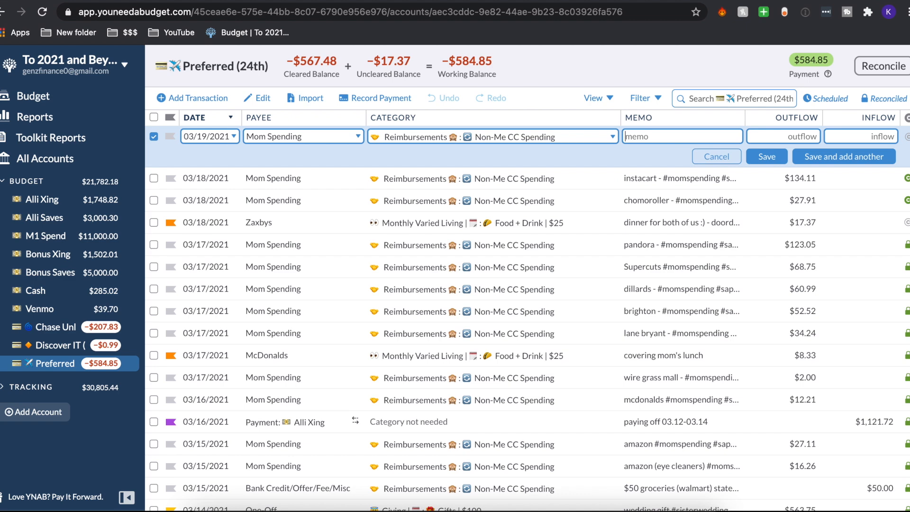
- Enter the memo "gas #momspending #sapphireminspending" and an outflow of $16.31, and save the transaction with another entry started
text(gas)
text( #)
text(momspending)
text( #)
text(sapphireminspending)
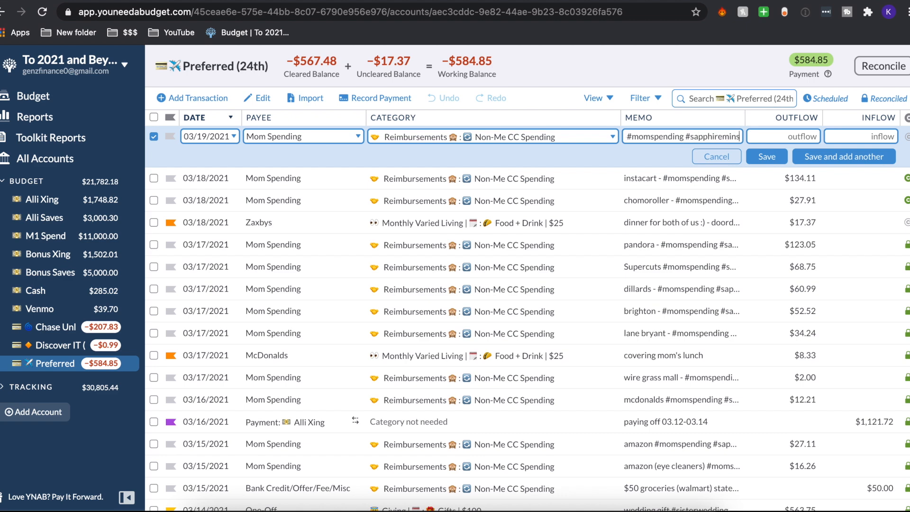
key(Tab)
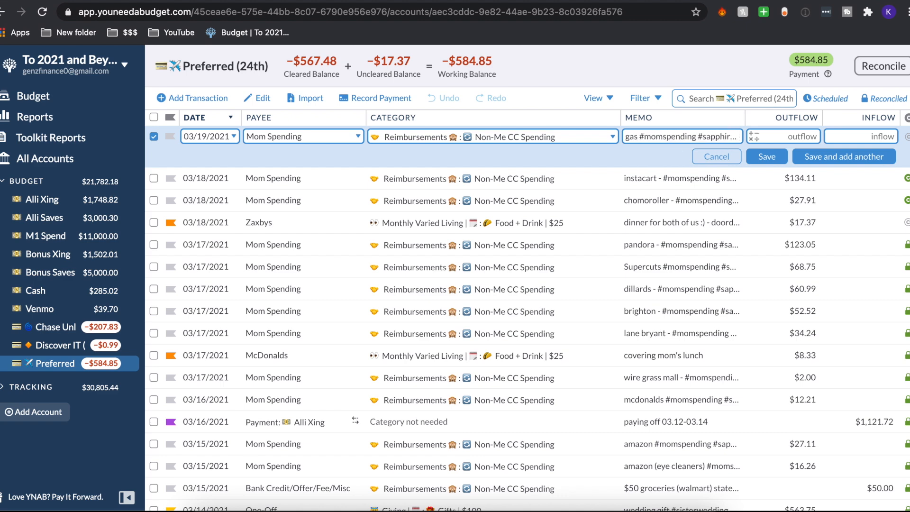
text(16.31)
click(828, 158)
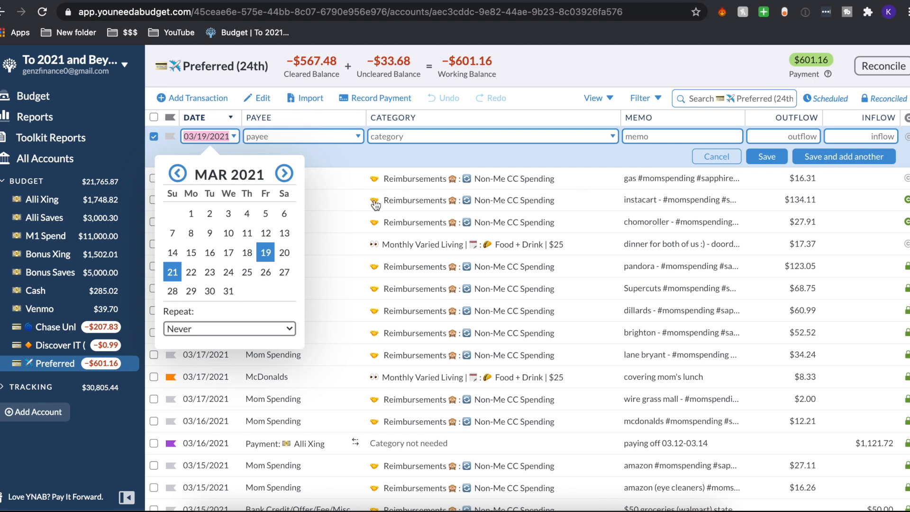
- Record a 03/19/2021 Mom Spending transaction with memo "car wash -" plus the copied hashtags and an outflow of $15.00
click(266, 252)
text(Mom)
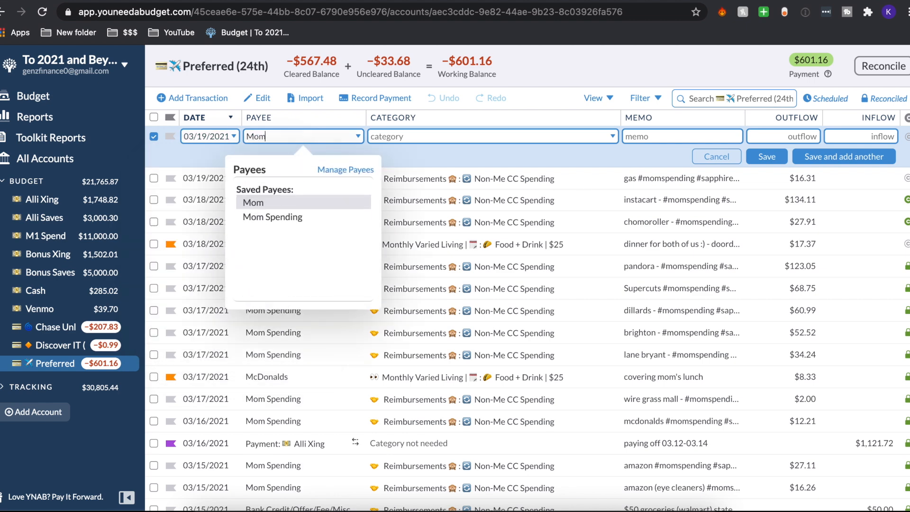
key(Down)
key(Tab)
key(Tab)
text(car wash -)
key(ctrl+v)
key(Tab)
text(15)
key(Return)
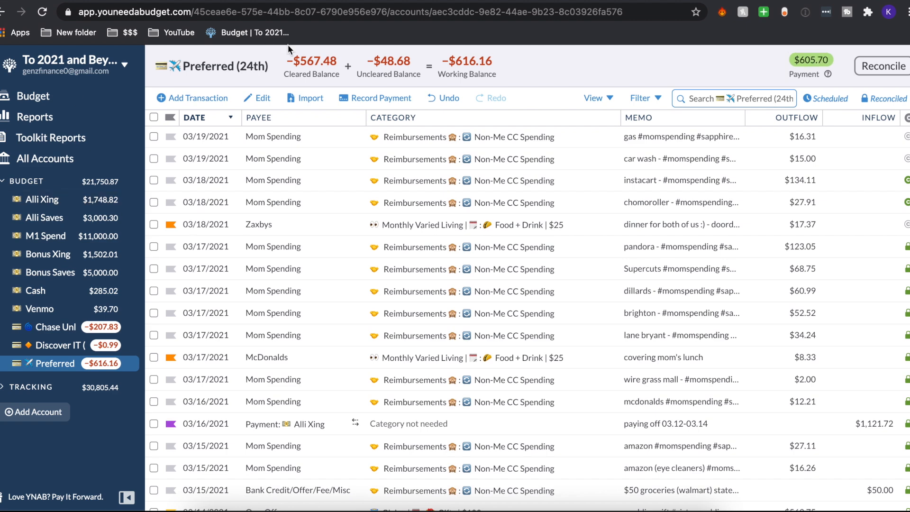
- Start another transaction dated 03/19/2021 with payee Mom Spending, keeping the Non-Me CC Spending category
click(200, 98)
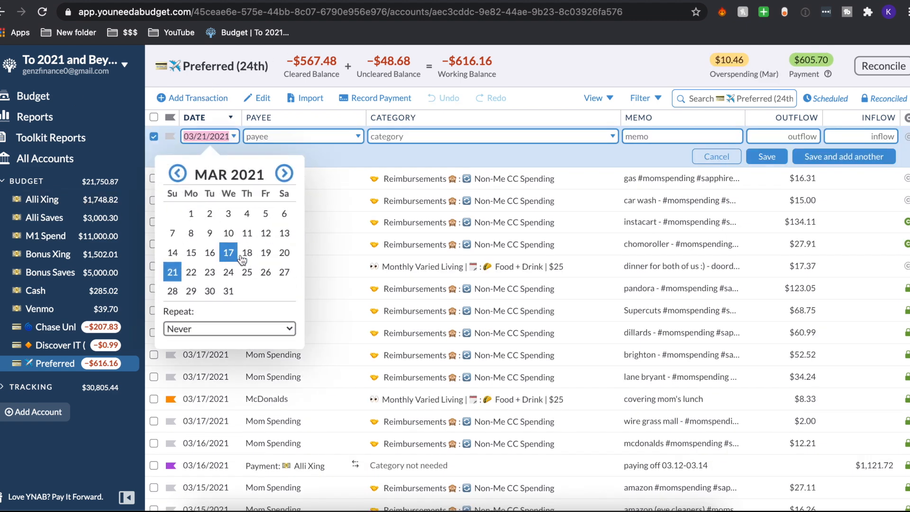
click(266, 252)
text(Mom)
key(Down)
key(Return)
key(Tab)
- Enter the memo "burger king -" plus the copied hashtags and an outflow of $3.97, and save with another entry started
text(burget k)
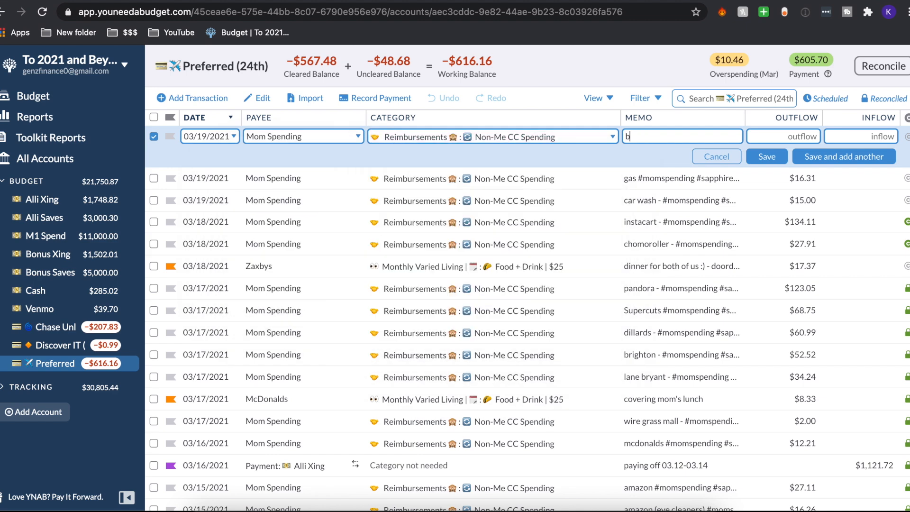
key(BackSpace)
key(BackSpace)
key(BackSpace)
text(r king -)
key(ctrl+v)
key(Tab)
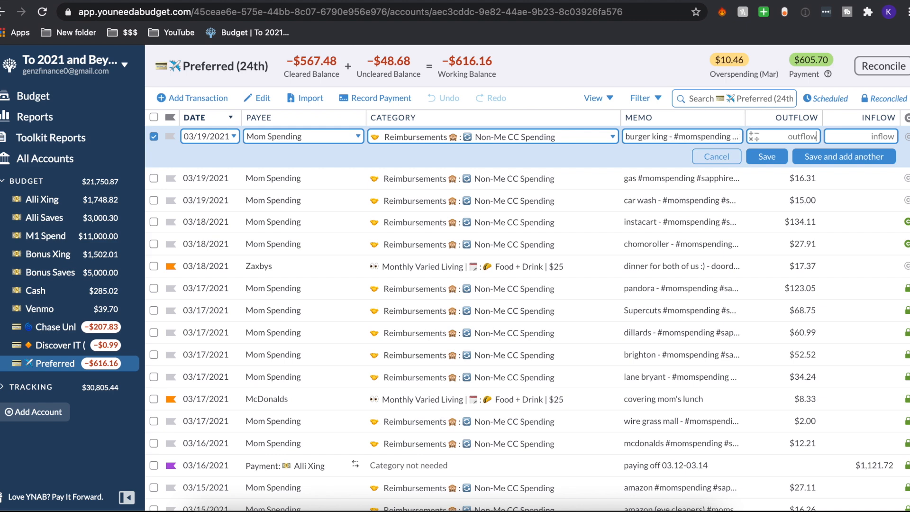
text(3.97)
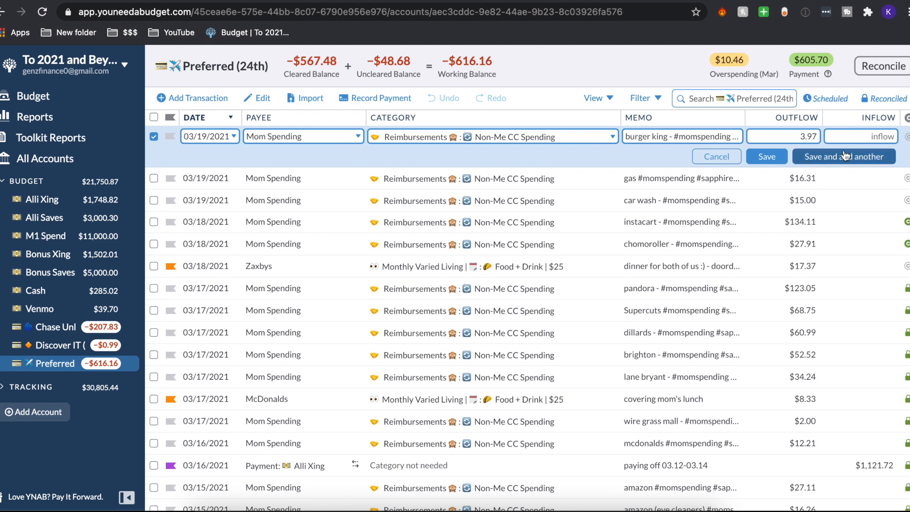
click(843, 156)
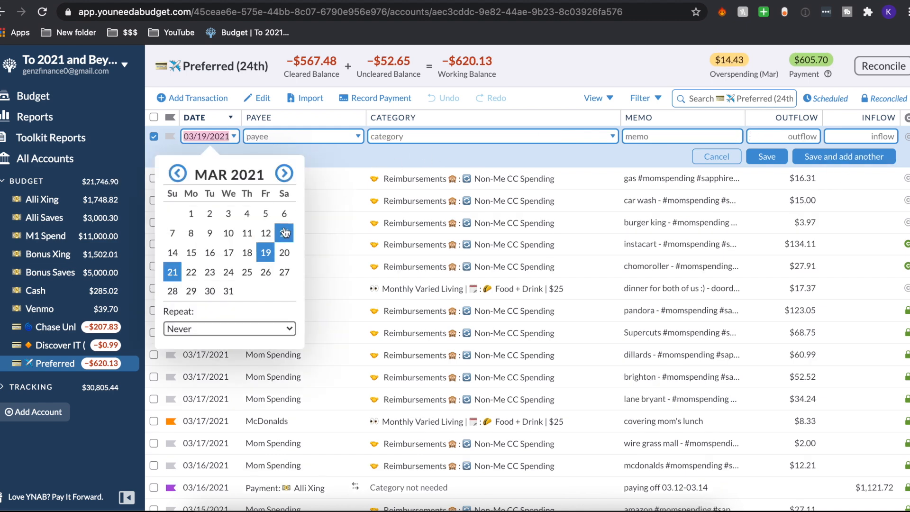
- Record a 03/19/2021 Mom Spending transaction with memo "creative nails - #momspending" and an outflow of $75.00, and start another entry
click(266, 252)
text(Mom)
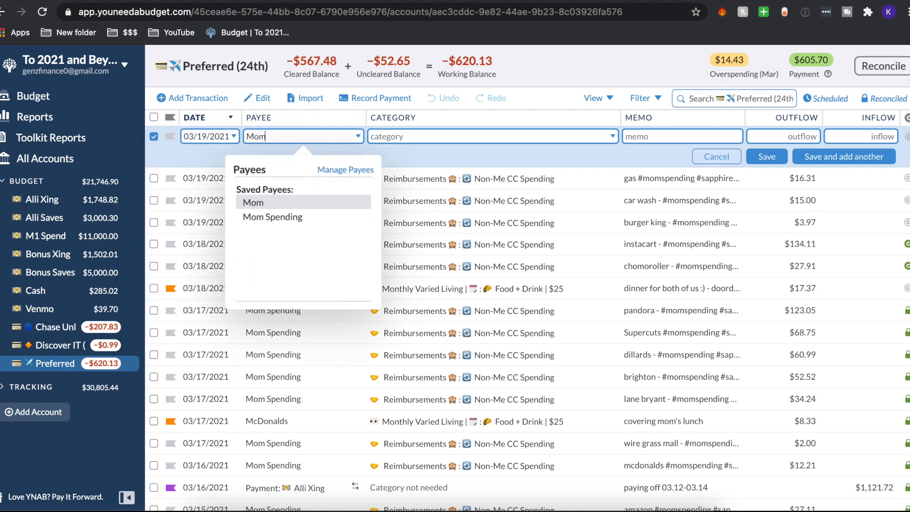
key(Down)
key(Tab)
key(Tab)
text(c)
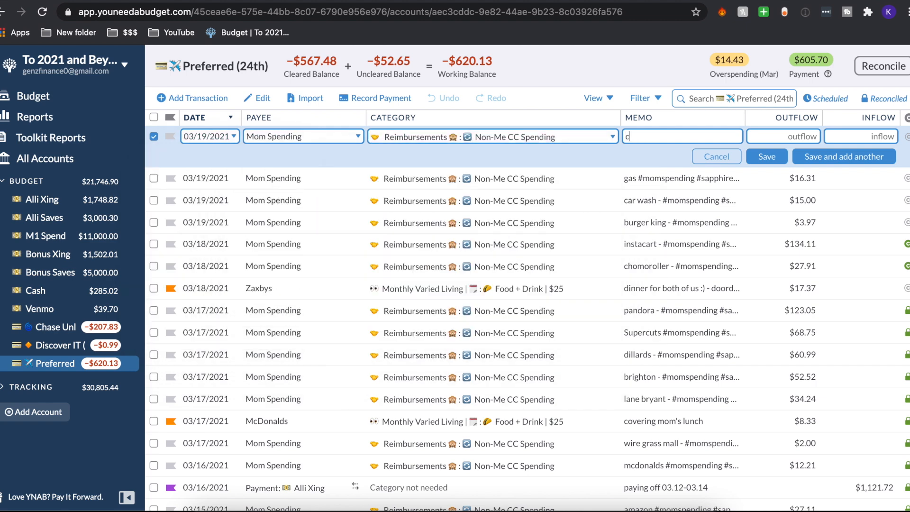
text(reative nails - #momspending)
key(Tab)
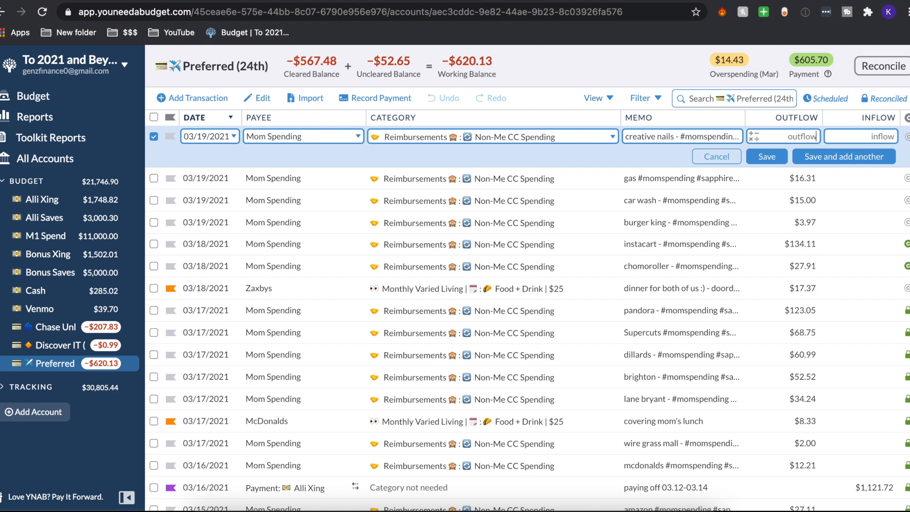
text(75)
click(844, 157)
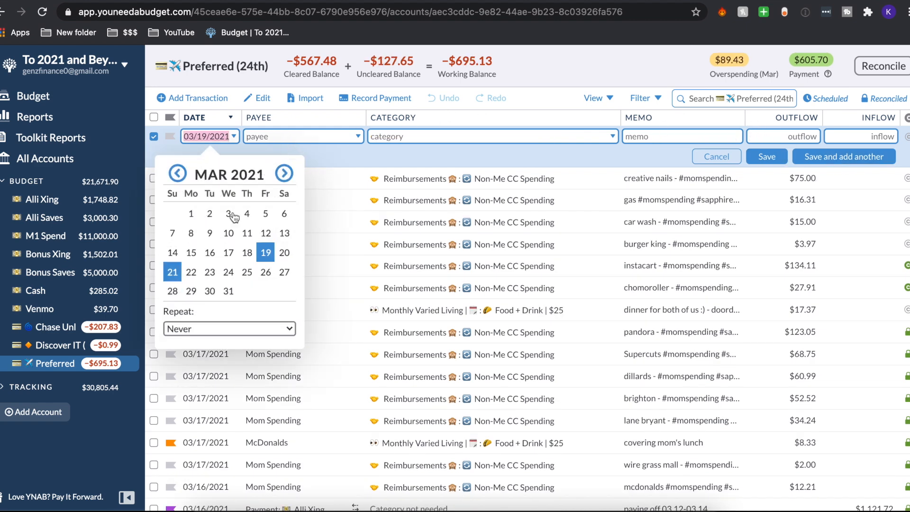
- Date the new transaction 03/19/2021 and choose payee Mom Spending, keeping the Non-Me CC Spending category
click(265, 254)
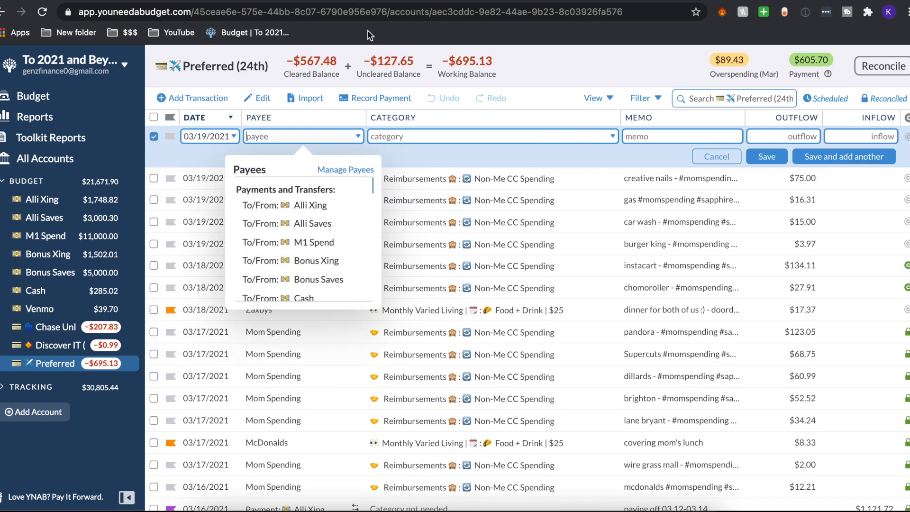
text(Mom)
key(Down)
key(Tab)
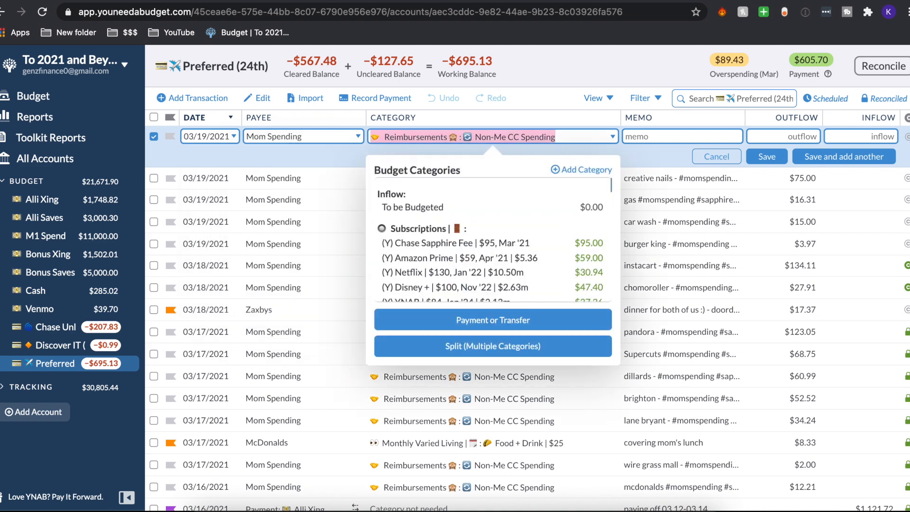
key(Tab)
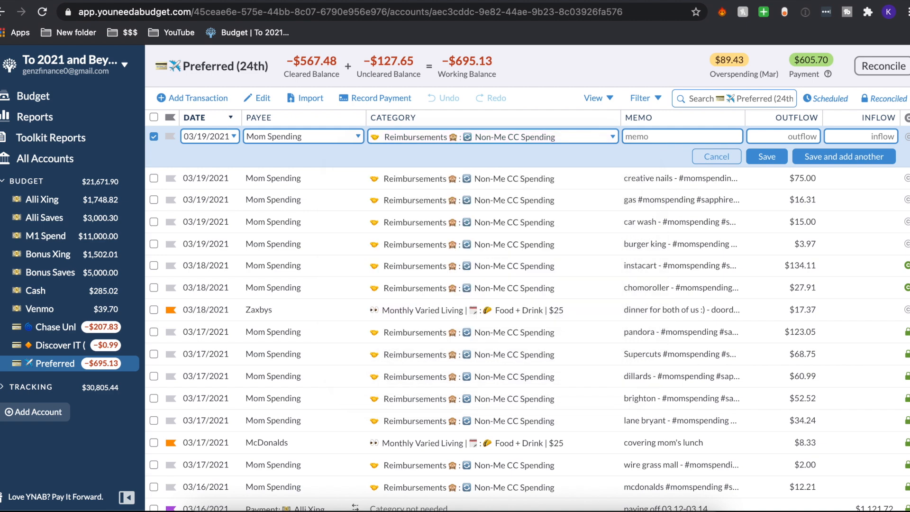
- Enter the memo "rehearsal dinner - #momspending #sapphireminspend" and an outflow of $512.50, and save the transaction
text(rehearsal)
text( dinner - #mom)
text(spending #)
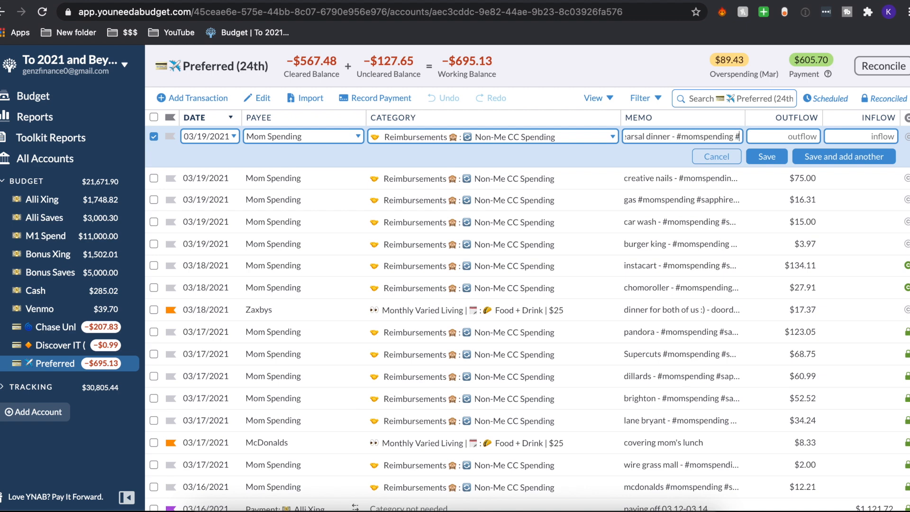
text(sapphireminspend)
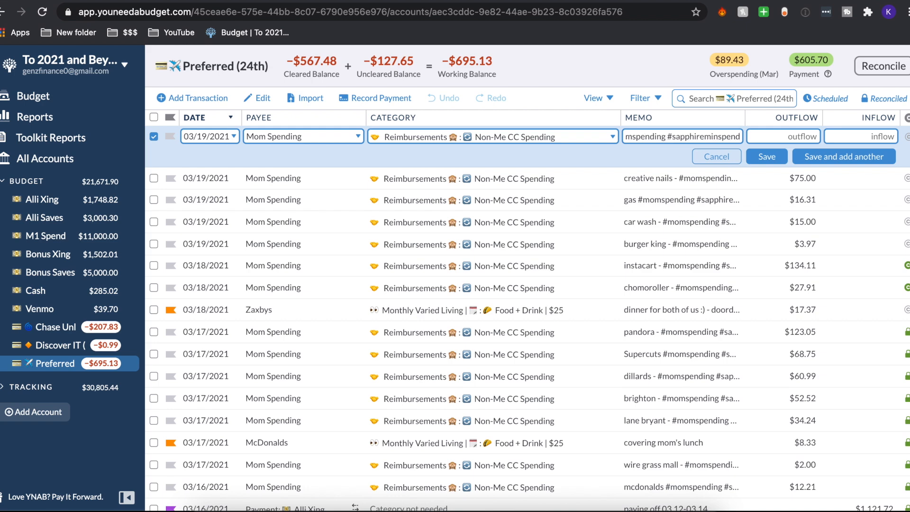
key(Tab)
text(512.50)
key(Return)
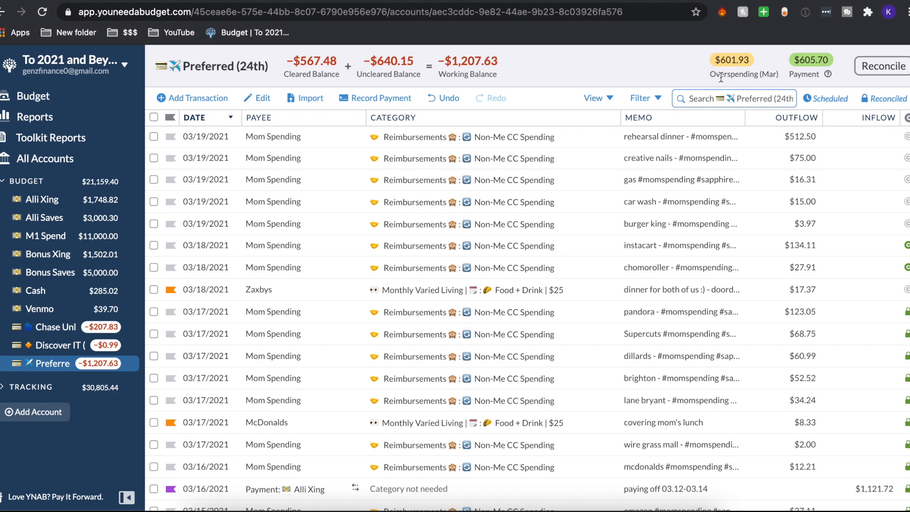
- Start a transaction dated 03/20/2021 with payee Mom Spending, keeping the Non-Me CC Spending category
click(191, 103)
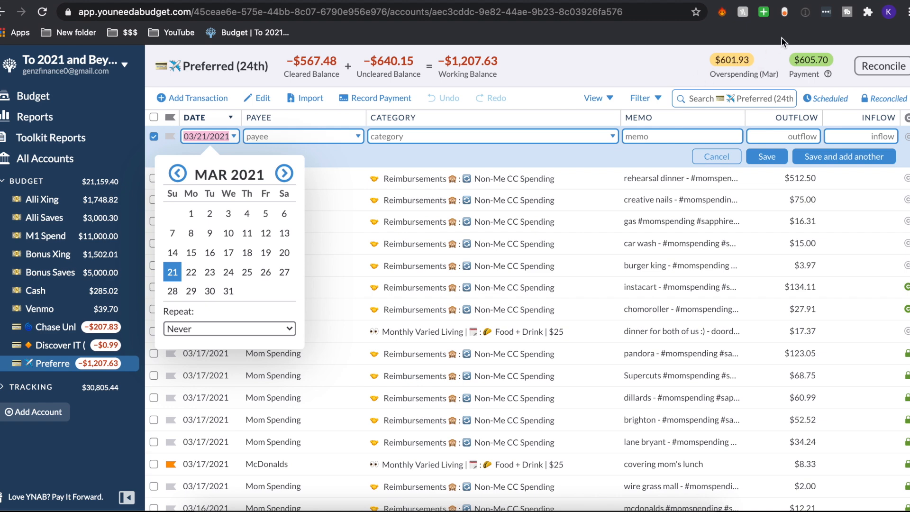
click(284, 258)
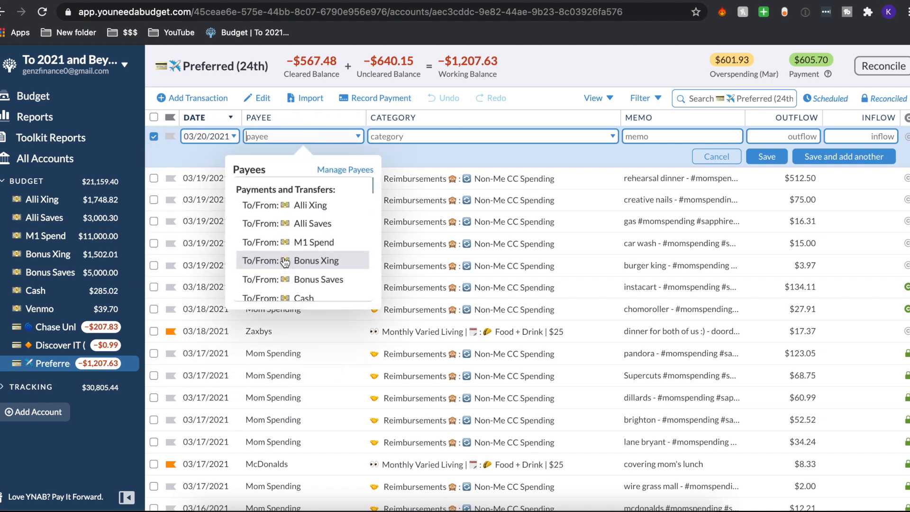
text(p)
key(BackSpace)
text(Mom)
key(Down)
key(Tab)
key(Tab)
- Enter the memo "publix platter for bridal shower" and an outflow of $67.67, and save the transaction
text(publix platter for bridal shower)
key(Tab)
text(67.67)
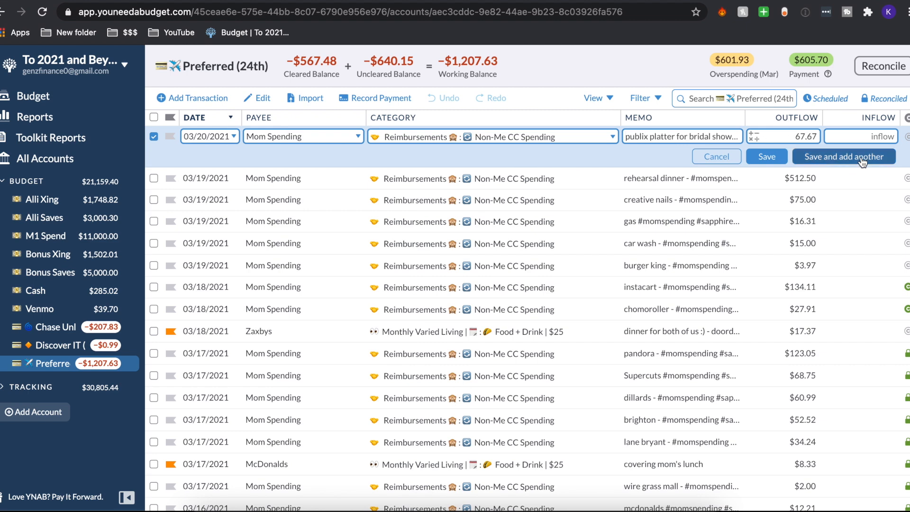
key(Return)
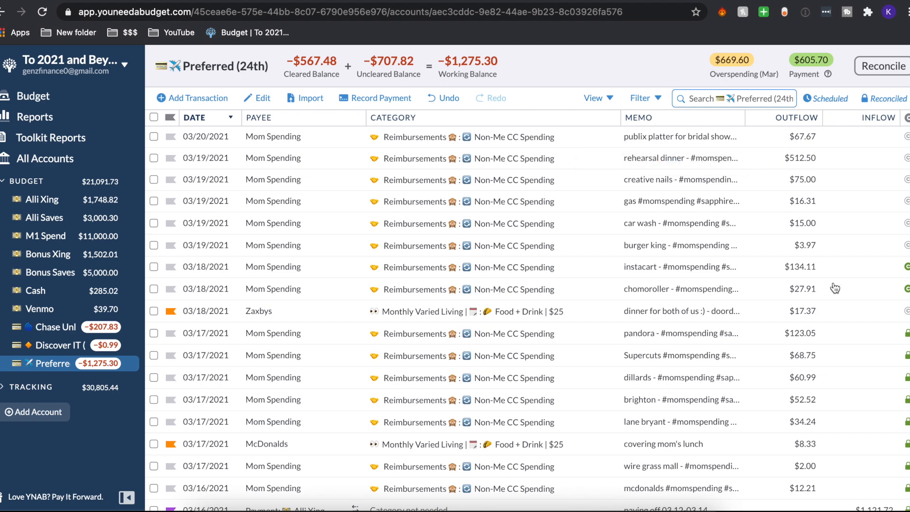
- Start a transaction dated 03/20/2021 with the new payee Publix and assign it to the Events/Holidays category
click(199, 99)
click(283, 252)
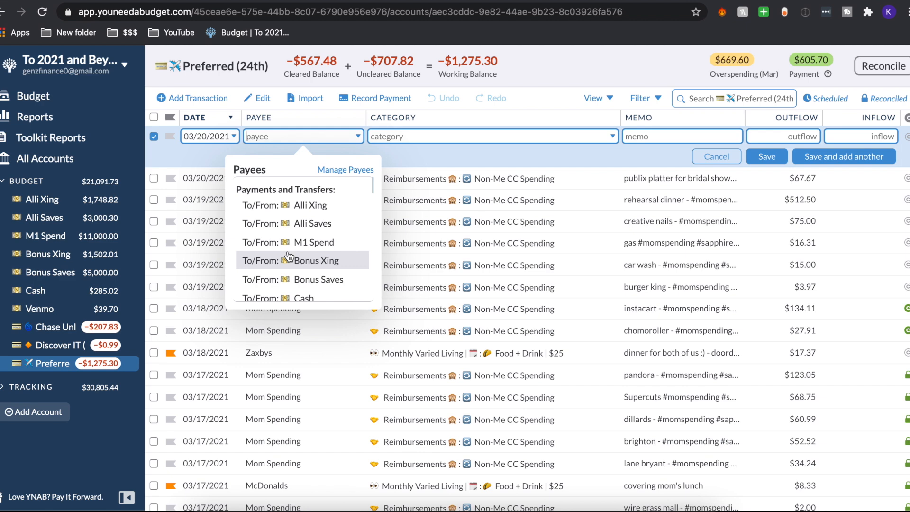
text(P)
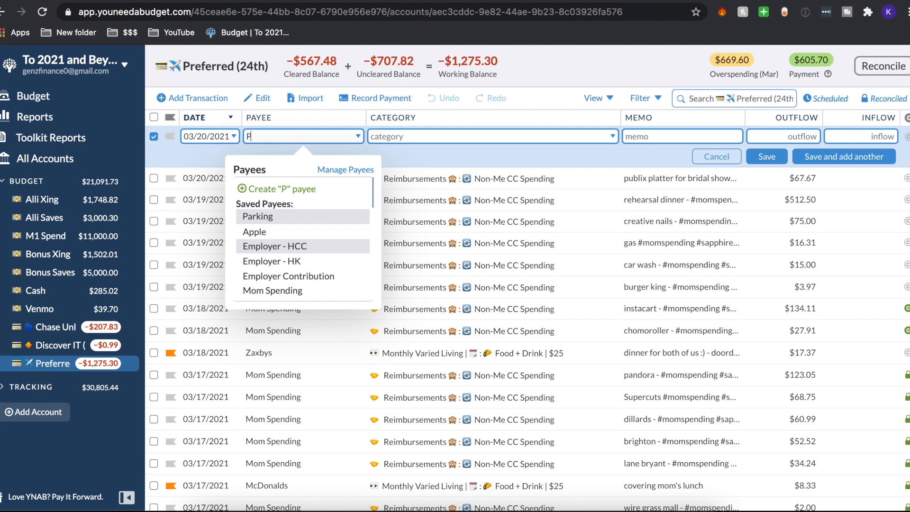
text(ublix)
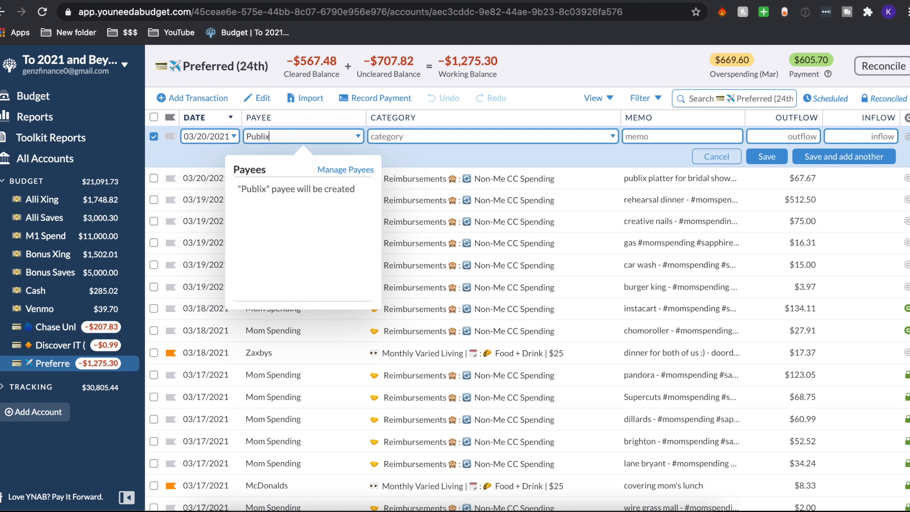
key(Tab)
scroll(458, 247, down, 8)
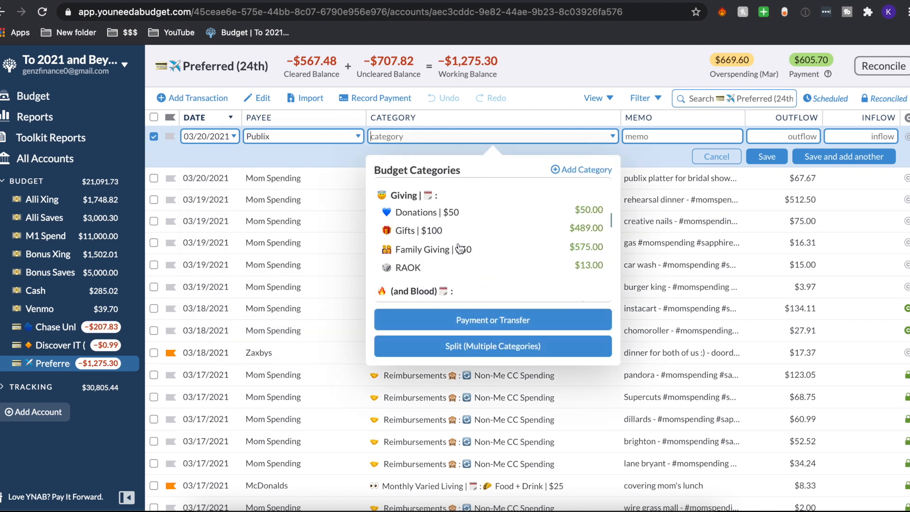
scroll(458, 246, down, 3)
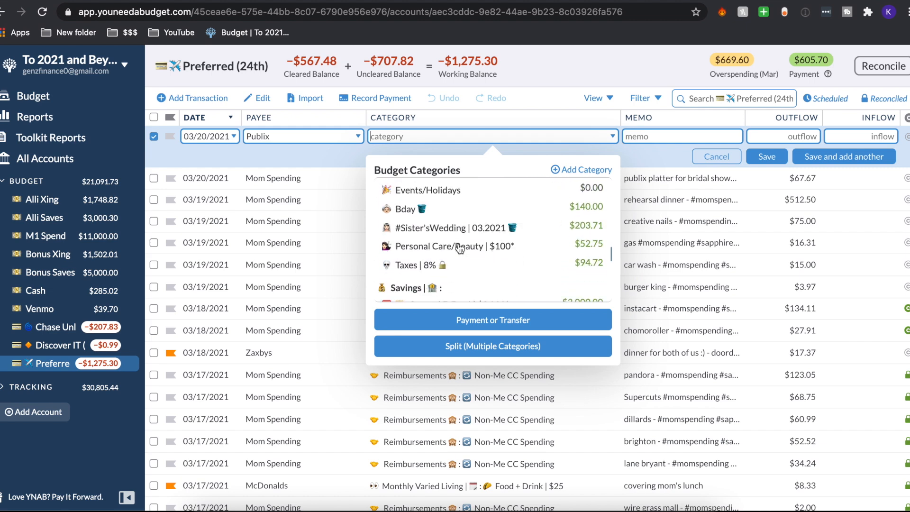
scroll(457, 258, up, 2)
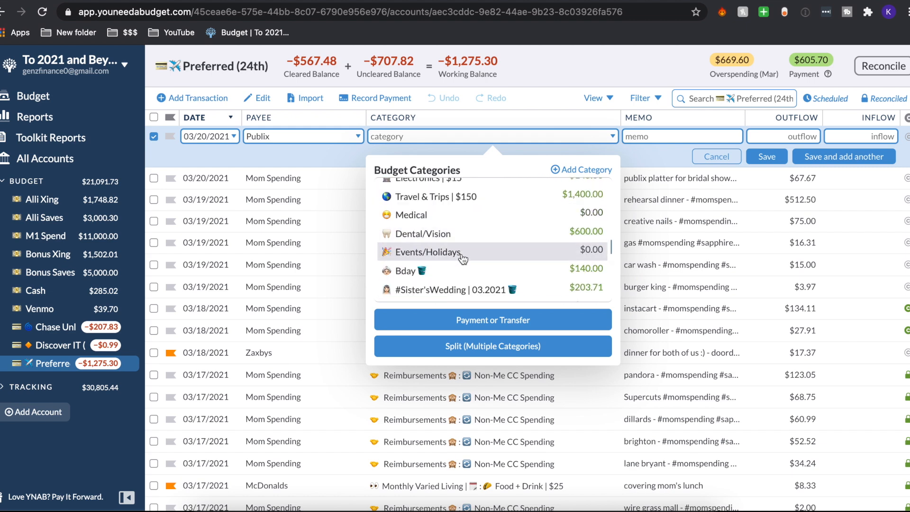
click(458, 258)
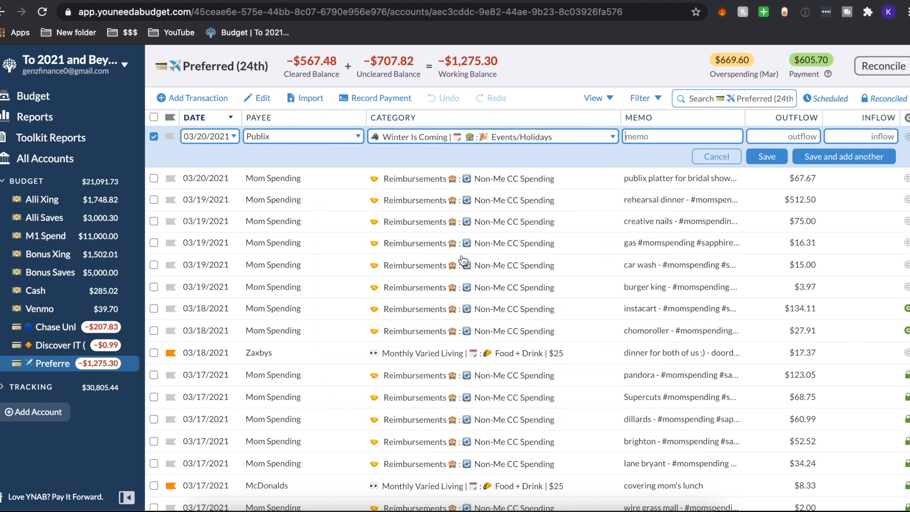
- Enter a memo beginning "chicken tender pub sub + water" and an outflow of 6.54+6.99+.79, and save the Publix transaction
click(621, 135)
text(chick)
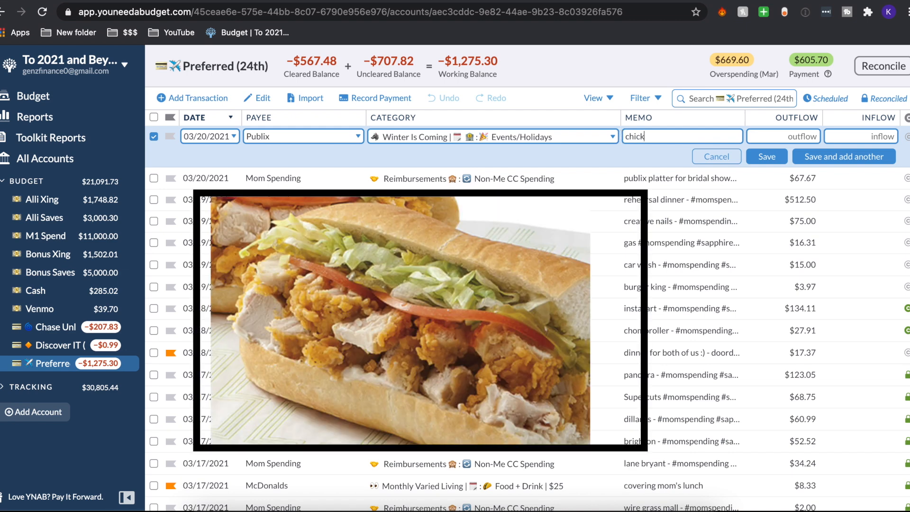
text(en tender pub sub)
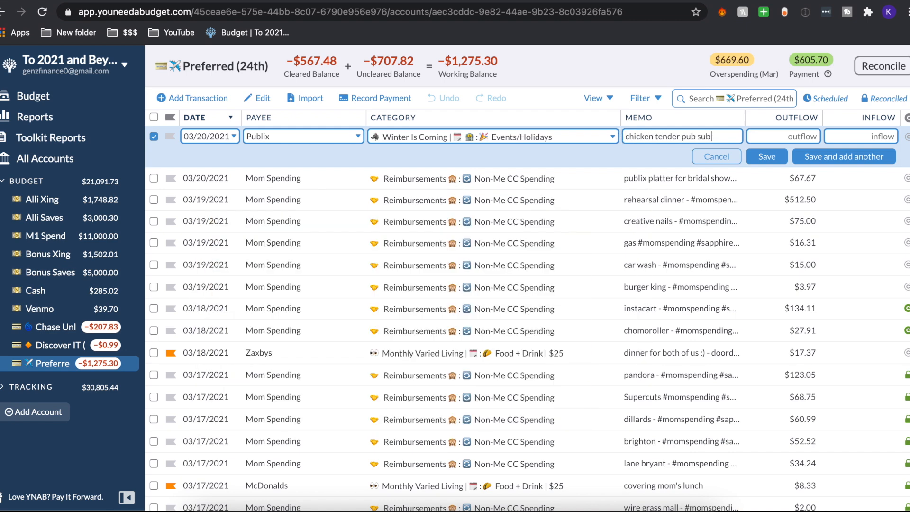
text( + water + pair)
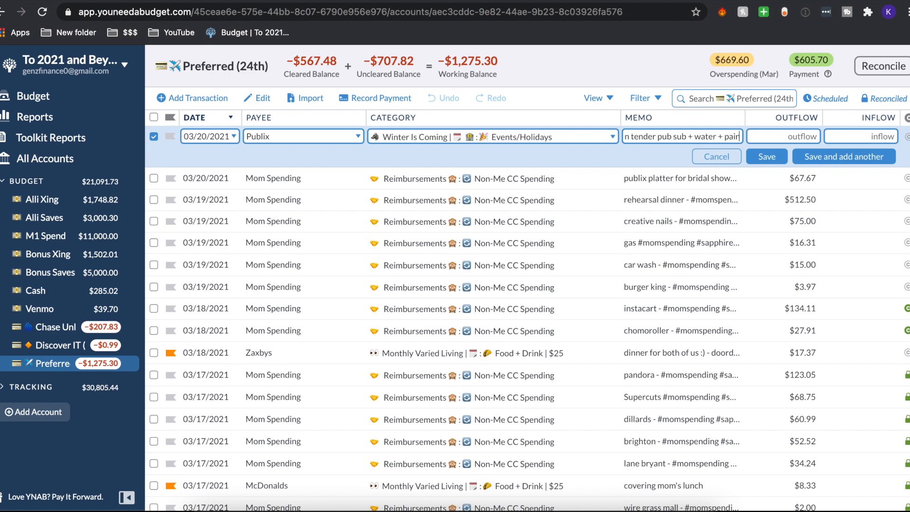
key(Tab)
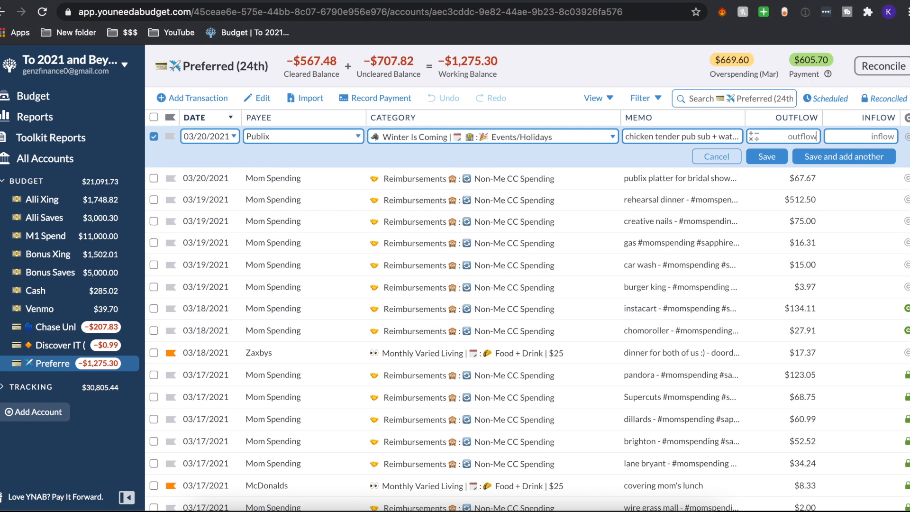
text(6.54+)
text(6.99+.79)
click(780, 158)
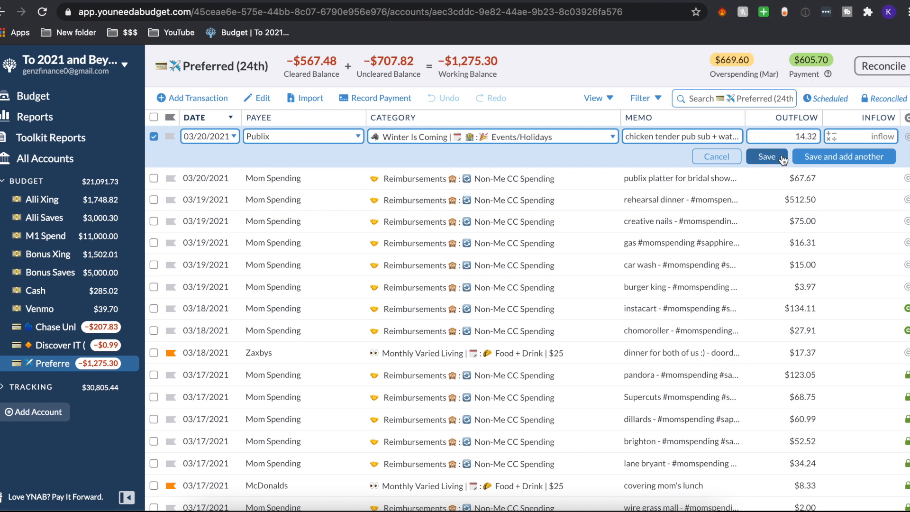
click(781, 158)
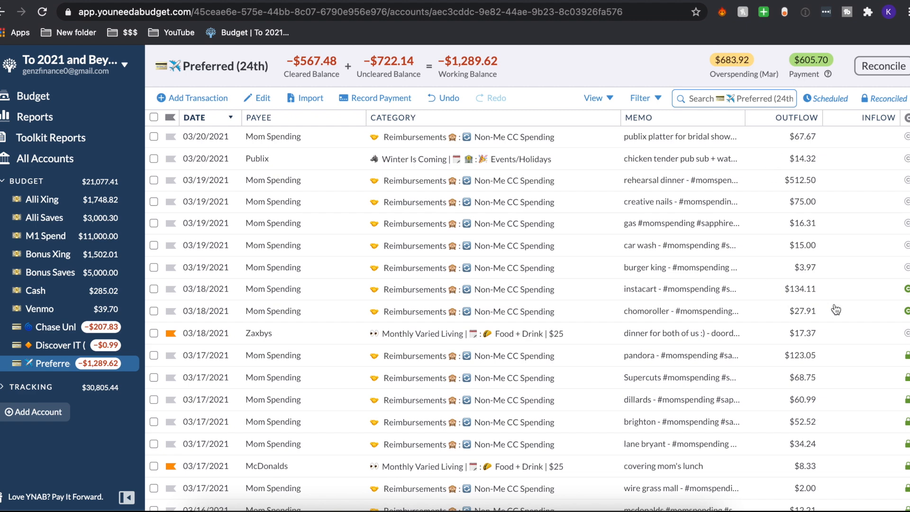
- Reconcile the Preferred account by confirming its current balance of −$567.48, and leave no transactions selected
click(154, 138)
click(154, 157)
key(Down)
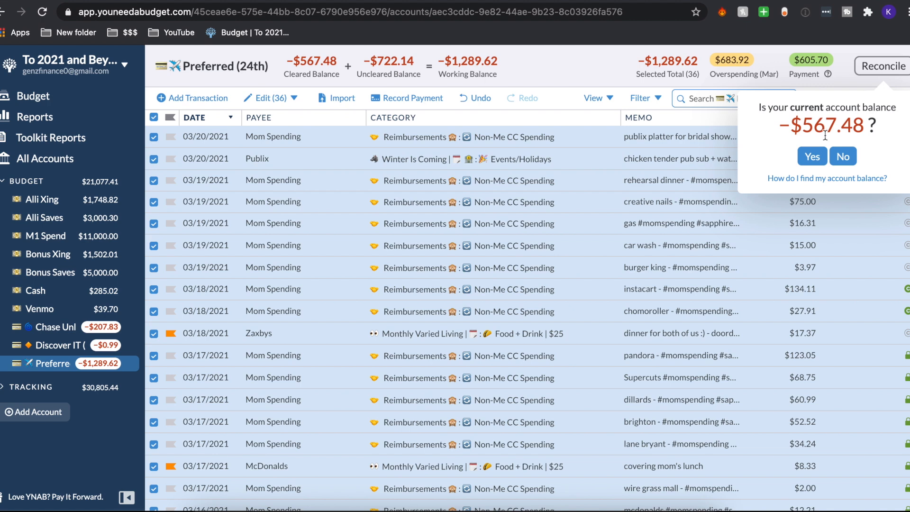
click(814, 161)
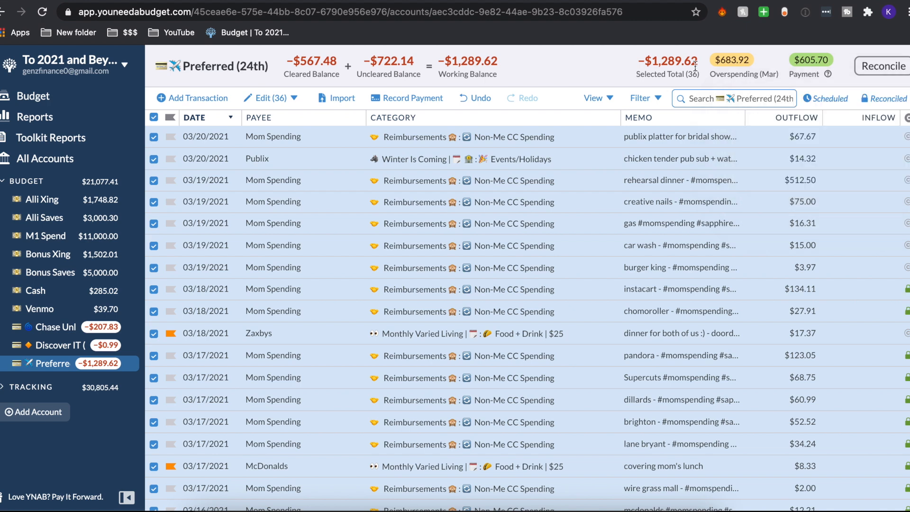
click(154, 118)
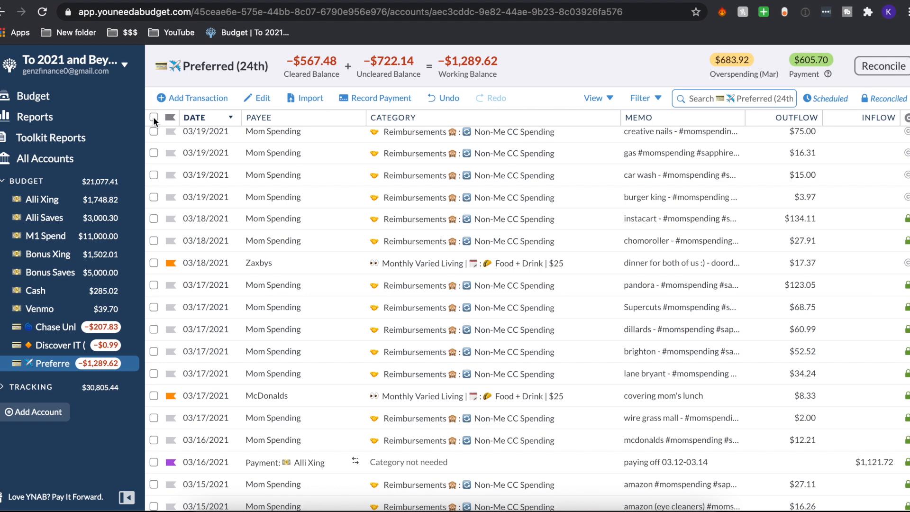
- In the Chase Unlimited account, start a transaction dated 03/20/2021 with payee Mom Spending, keeping the Non-Me CC Spending category
click(47, 327)
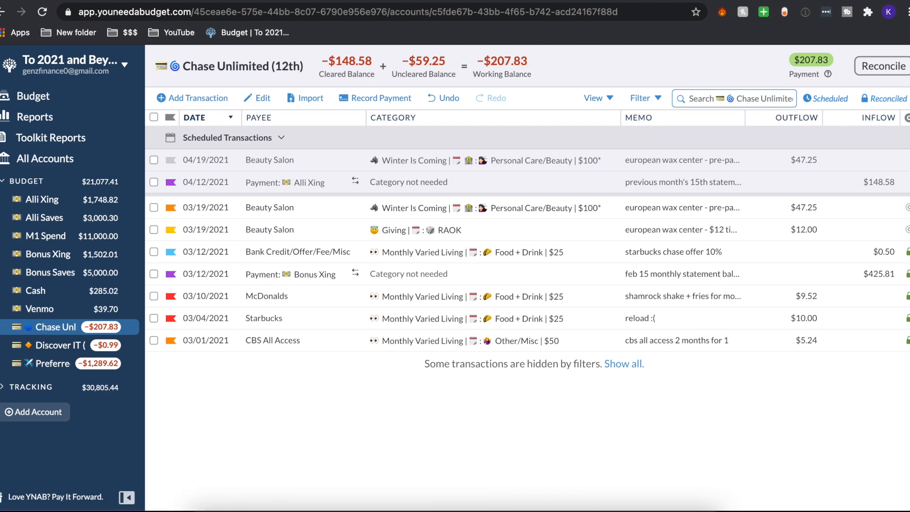
click(208, 99)
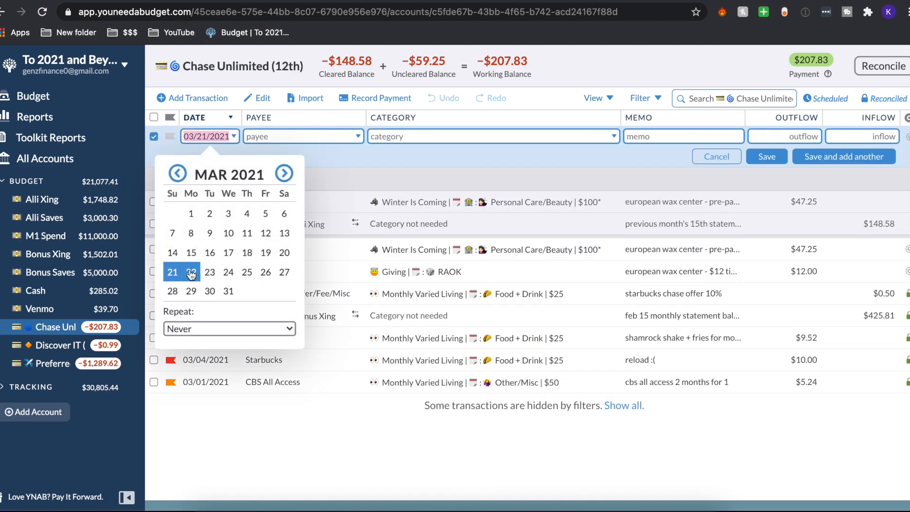
click(284, 253)
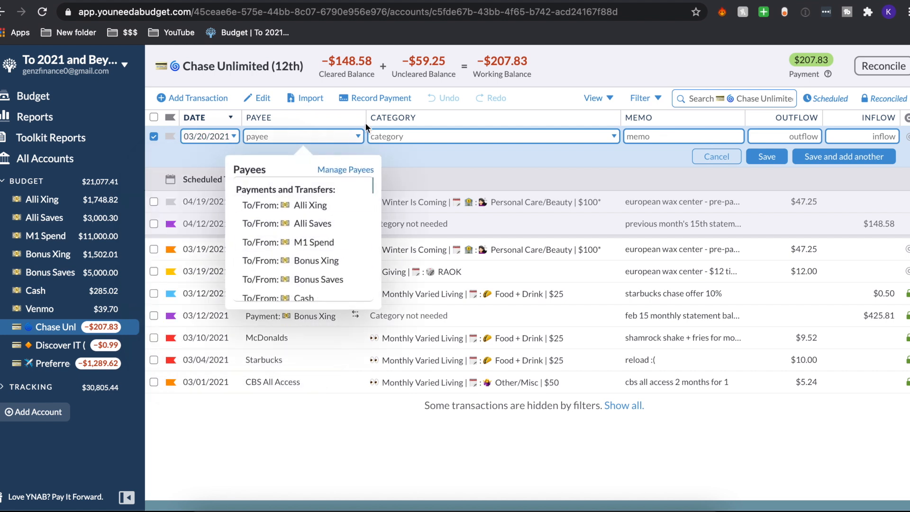
text(Mom)
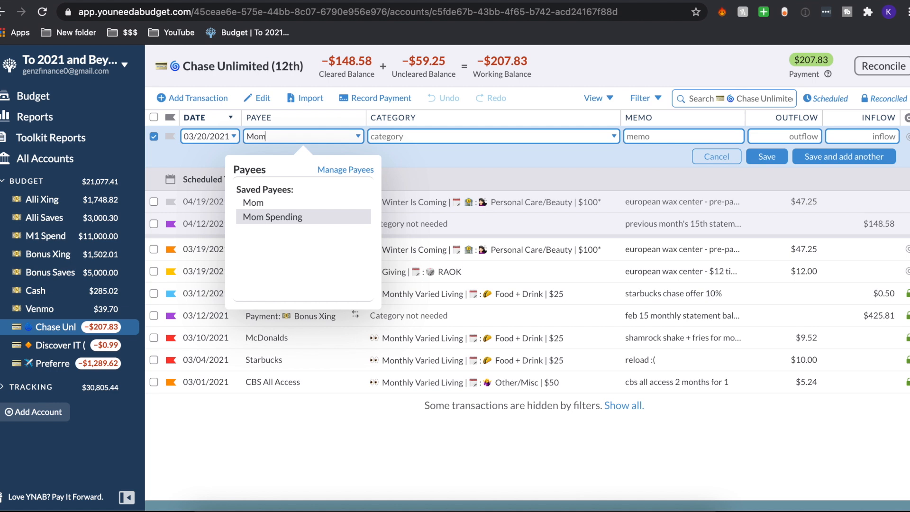
key(Return)
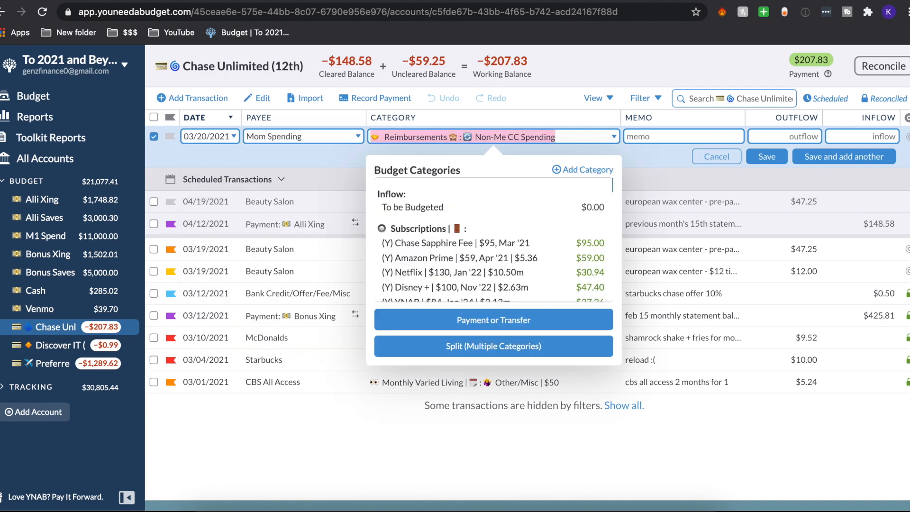
key(Tab)
- Enter the memo "starbucks -" plus the copied hashtags and an outflow of $25.00, and save the transaction
text(starbucks -)
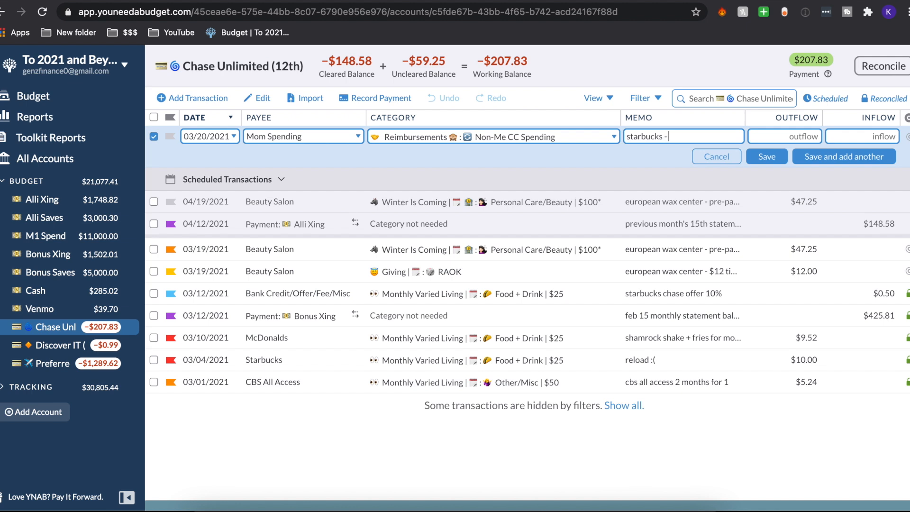
key(super+v)
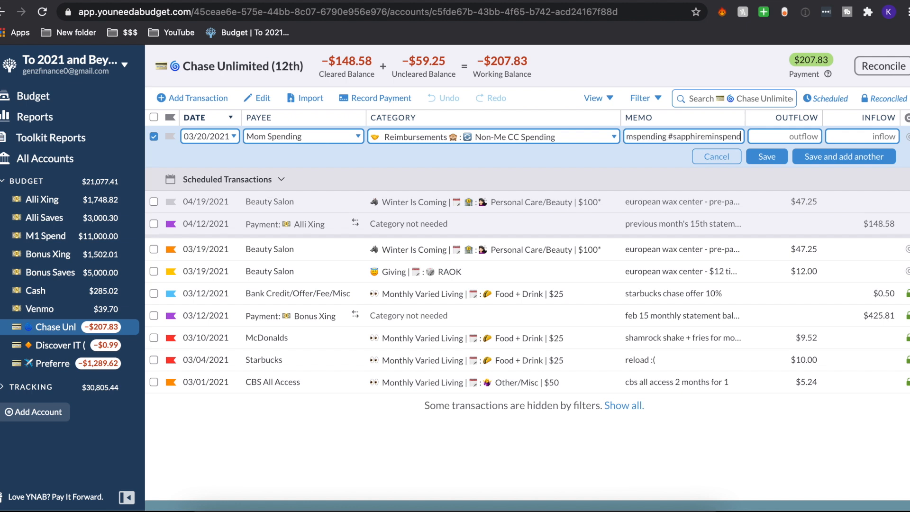
click(819, 131)
text(25)
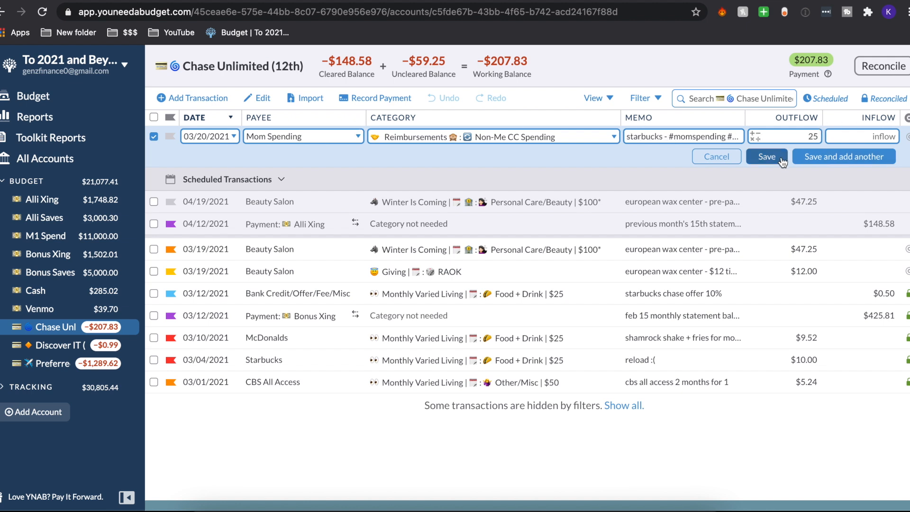
click(780, 161)
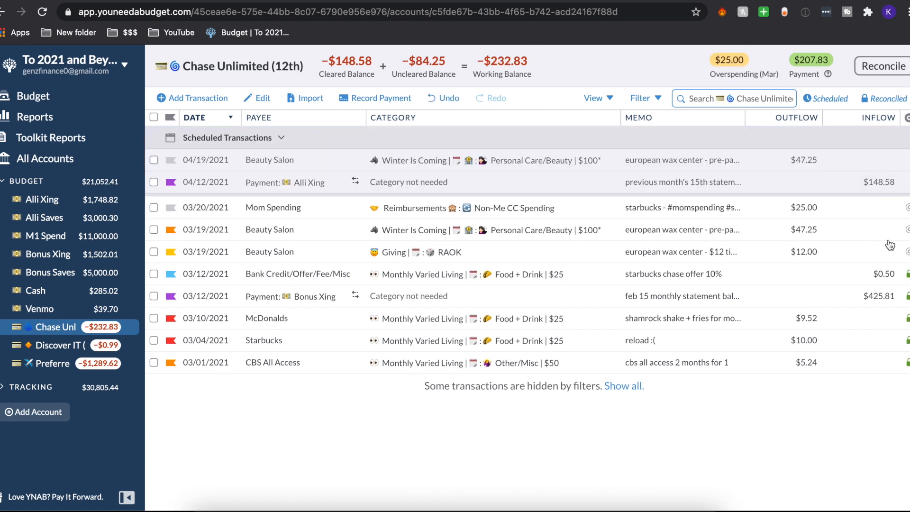
- In the March 2021 budget, examine the Preferred (24th) credit card payment category's available amount and payment breakdown
click(70, 104)
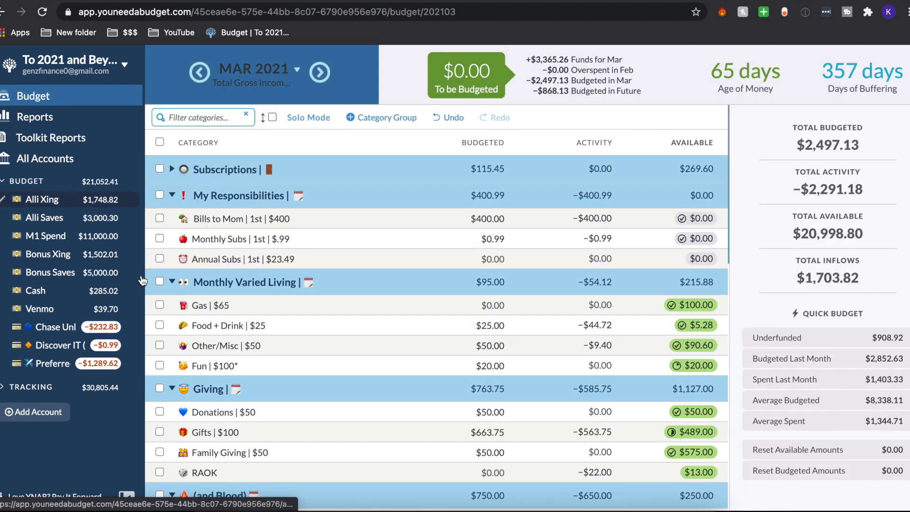
scroll(174, 392, down, 10)
click(592, 389)
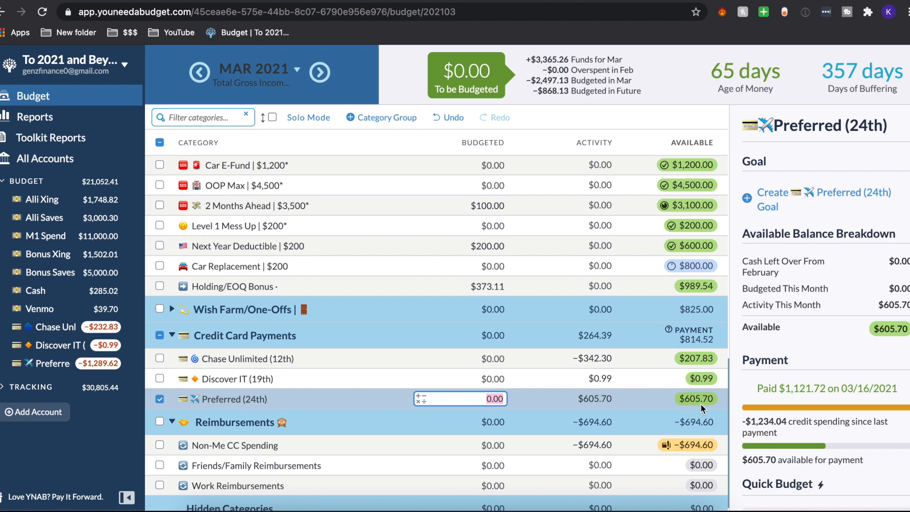
mouse_move(702, 407)
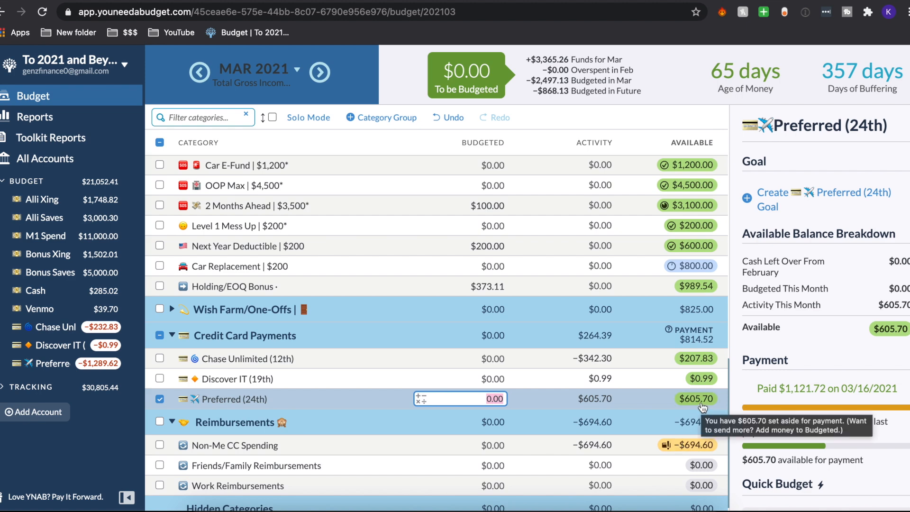
scroll(818, 310, down, 2)
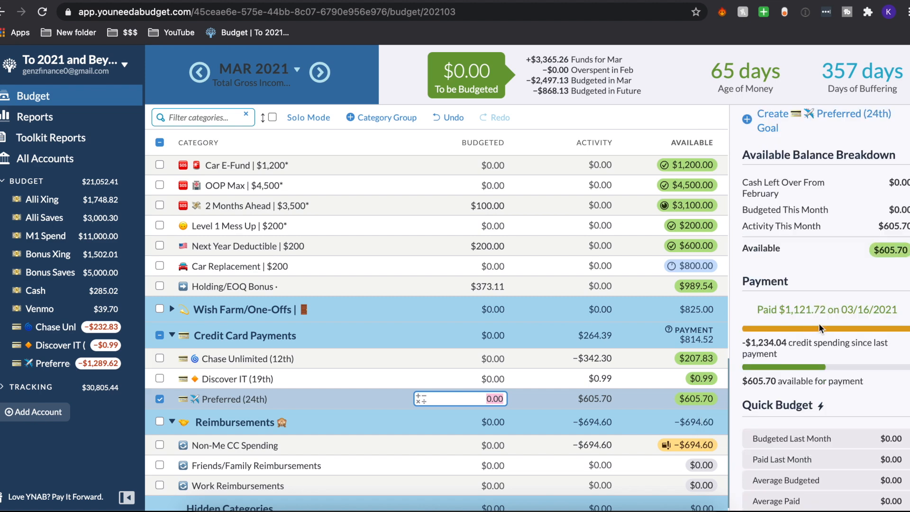
scroll(819, 335, up, 2)
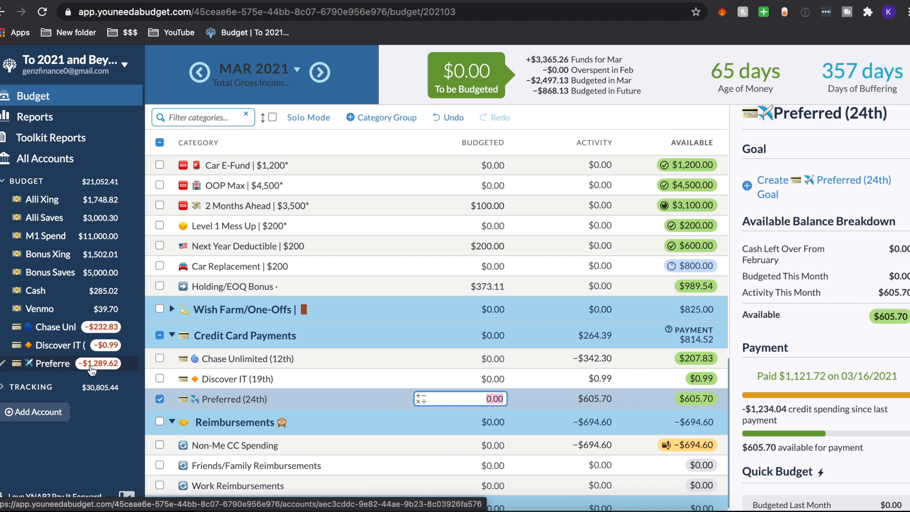
- Inspect the overspending details of the Non-Me CC Spending category under Reimbursements, and leave no category selected
scroll(420, 408, down, 1)
click(648, 437)
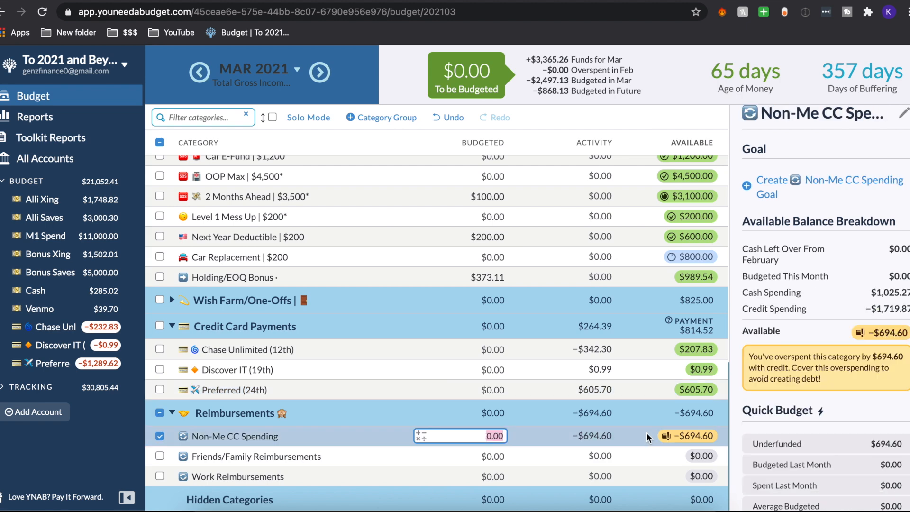
mouse_move(672, 436)
click(162, 435)
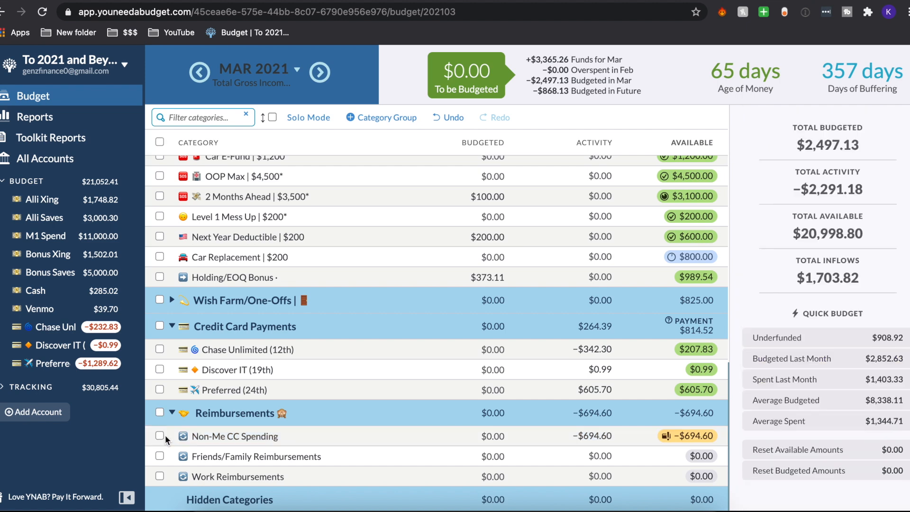
- Review the March transactions behind the Events/Holidays category's activity under Winter Is Coming
scroll(177, 347, up, 4)
scroll(178, 347, up, 4)
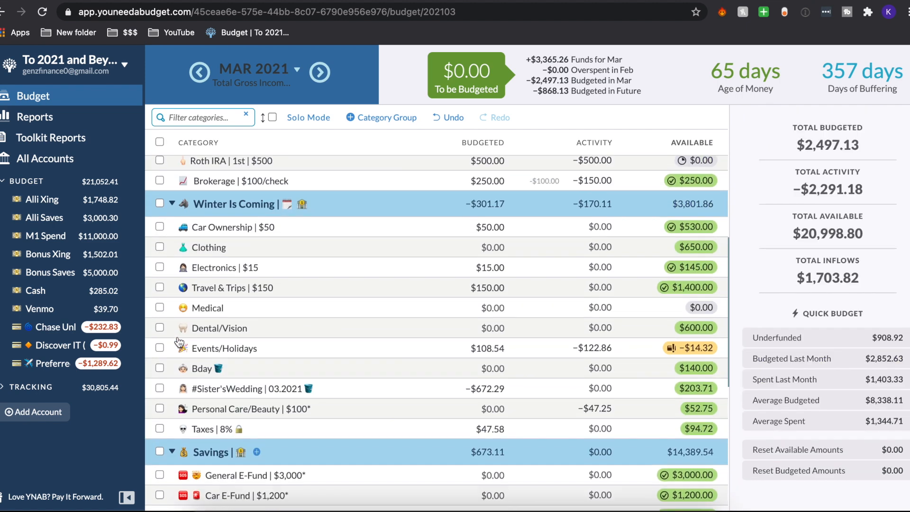
click(629, 360)
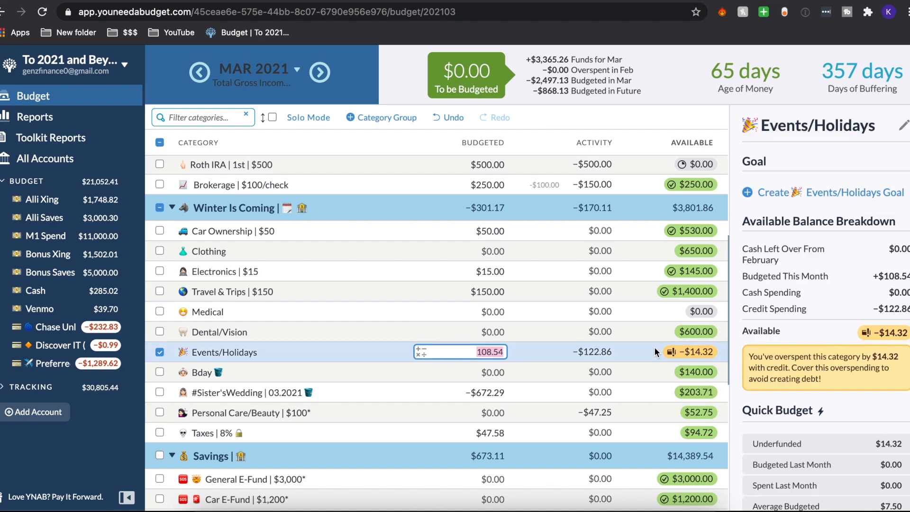
click(593, 352)
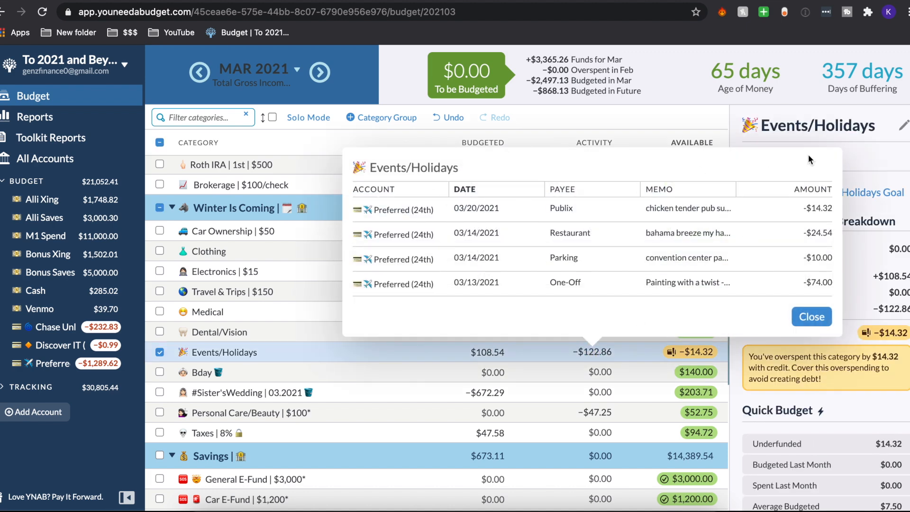
click(828, 315)
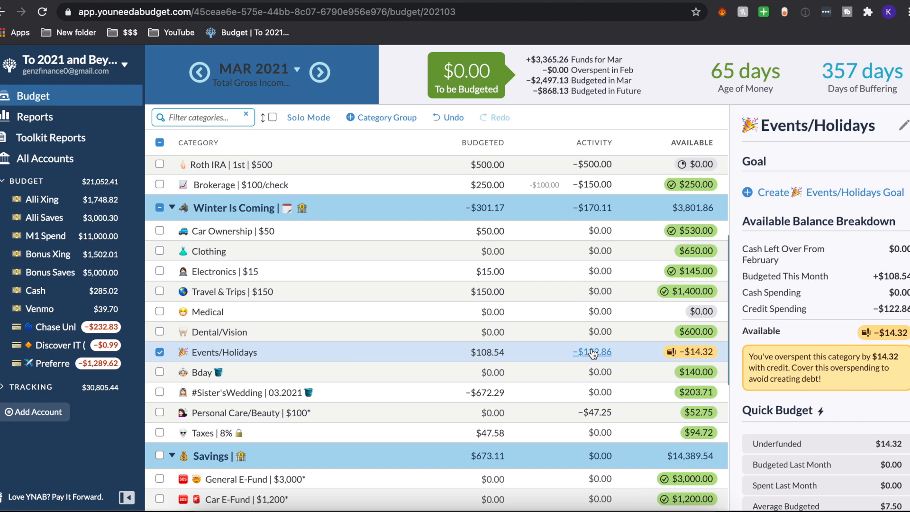
click(592, 353)
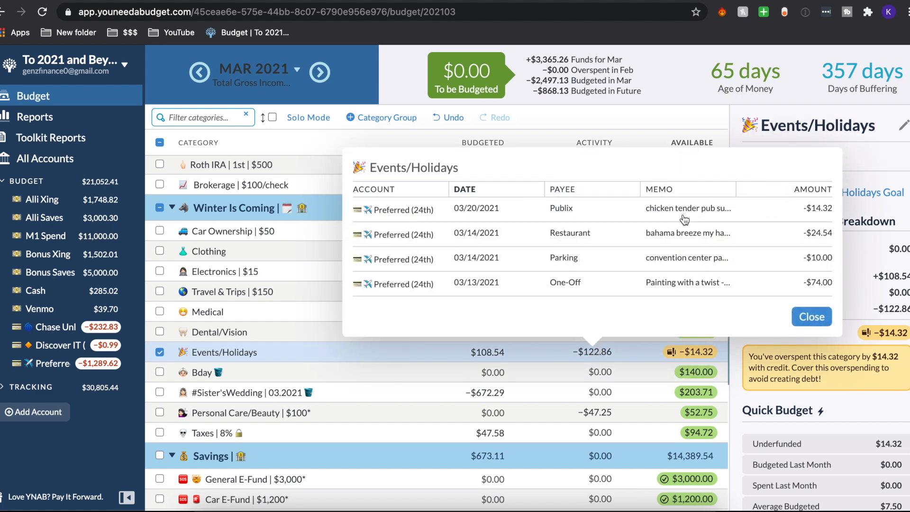
click(810, 316)
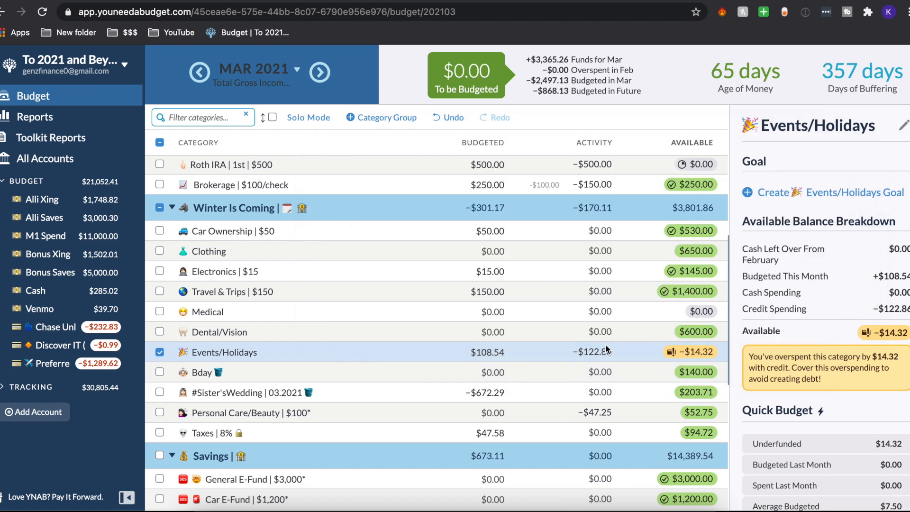
- Cover the Events/Holidays overspending with money from the #Sister'sWedding | 03.2021 category
click(545, 392)
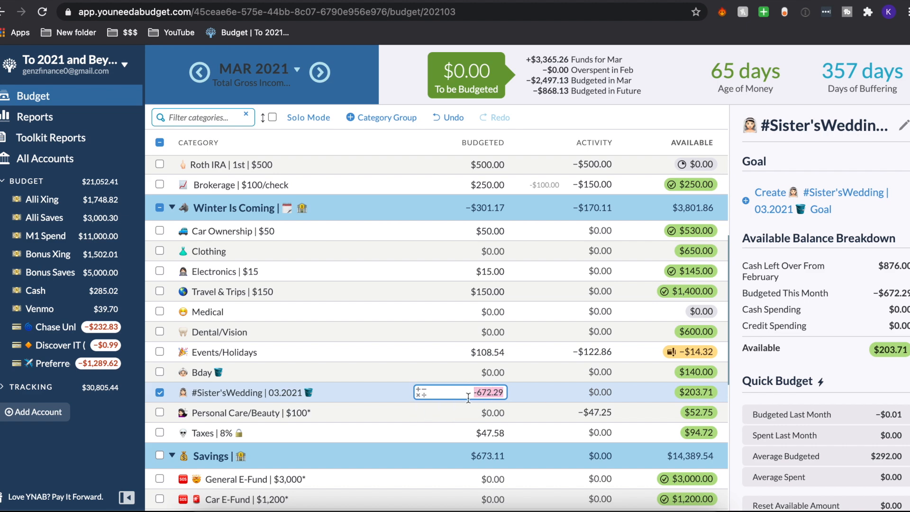
click(696, 392)
click(693, 360)
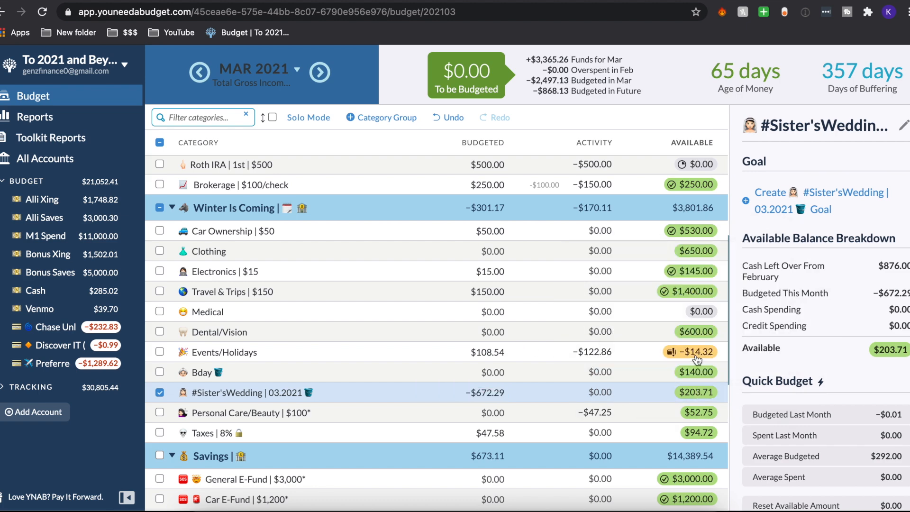
click(695, 352)
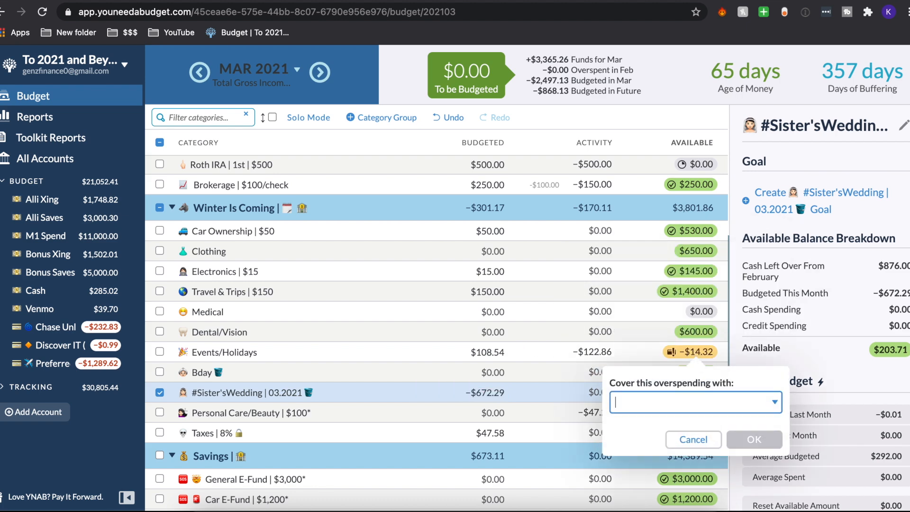
text(sister)
key(Return)
key(Return)
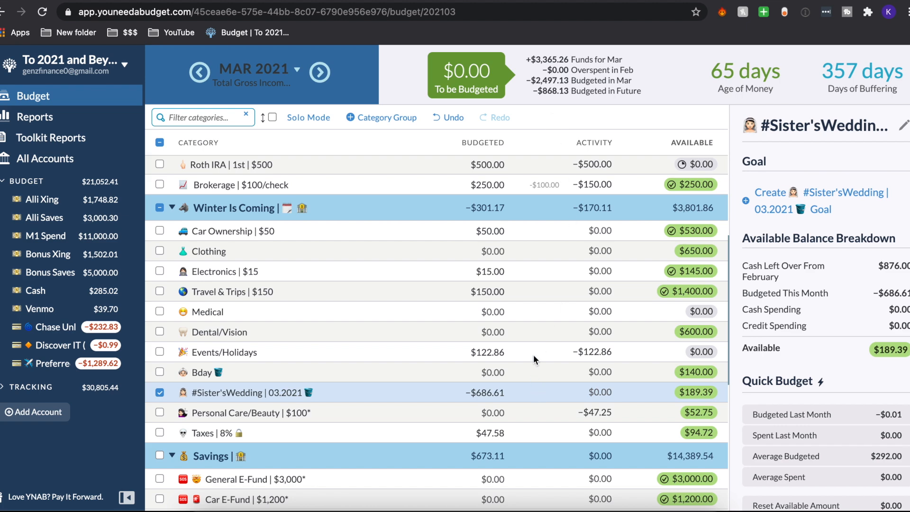
scroll(533, 352, down, 1)
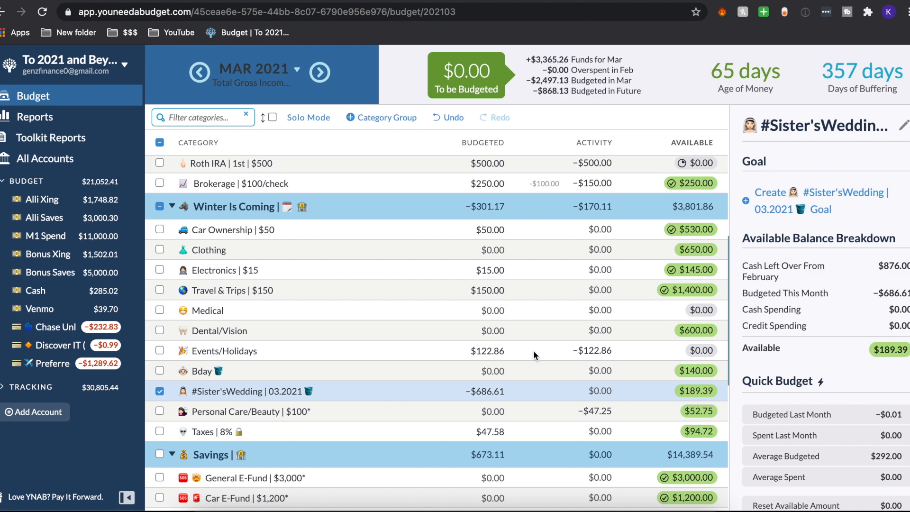
click(524, 352)
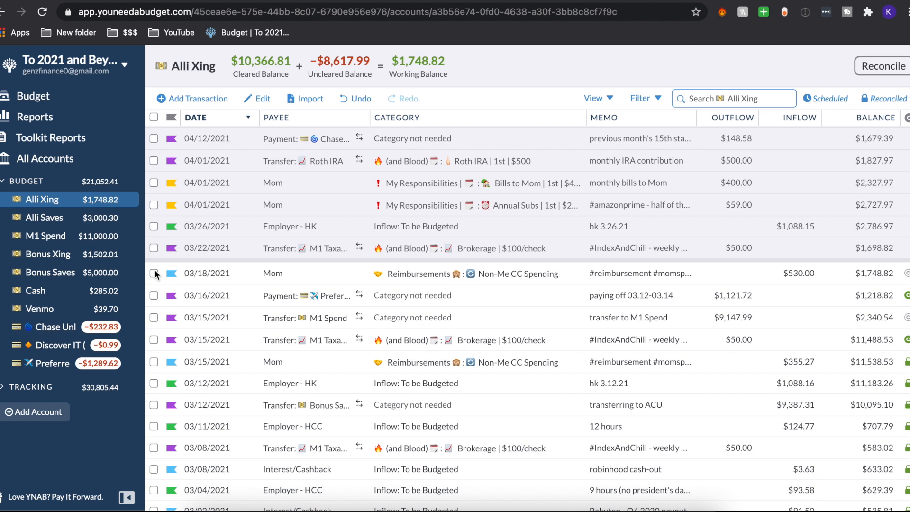
click(154, 274)
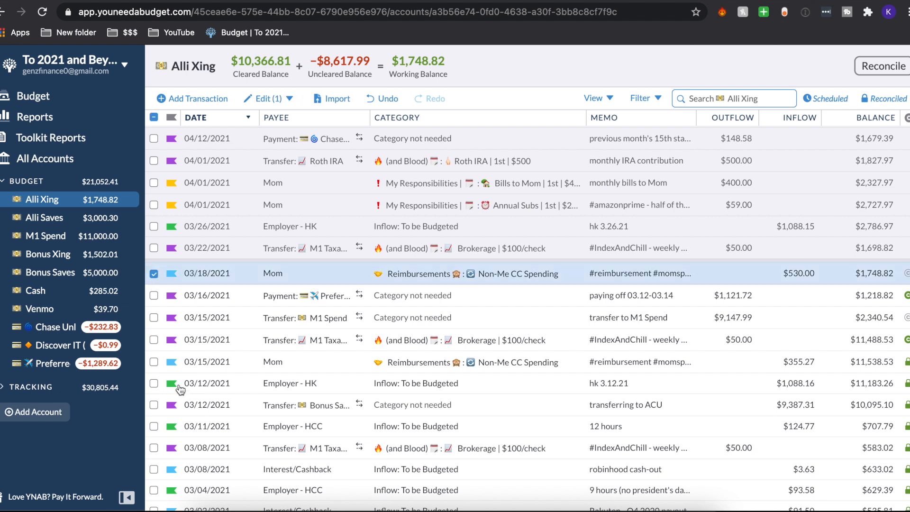
click(154, 362)
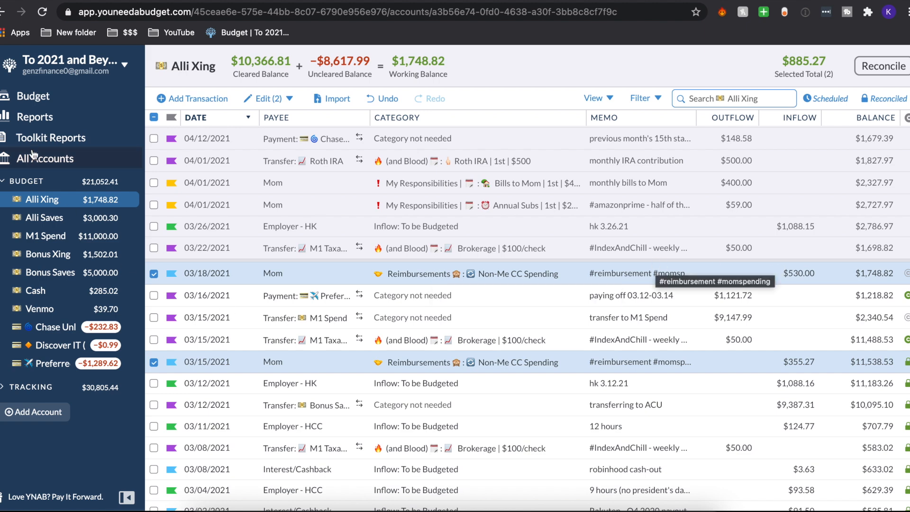
- In the March 2021 Income v Expense report, review the transactions behind the Non-Me CC Spending expense
click(53, 125)
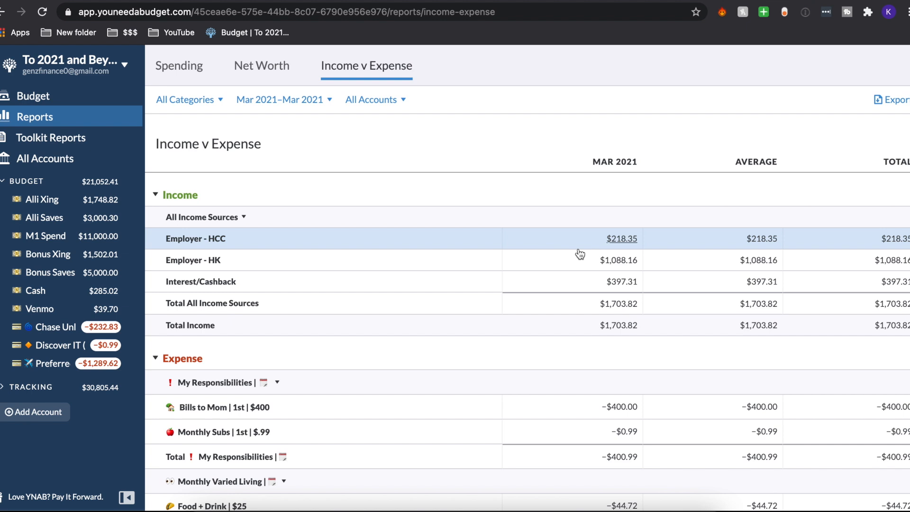
scroll(579, 254, down, 1)
scroll(579, 252, up, 1)
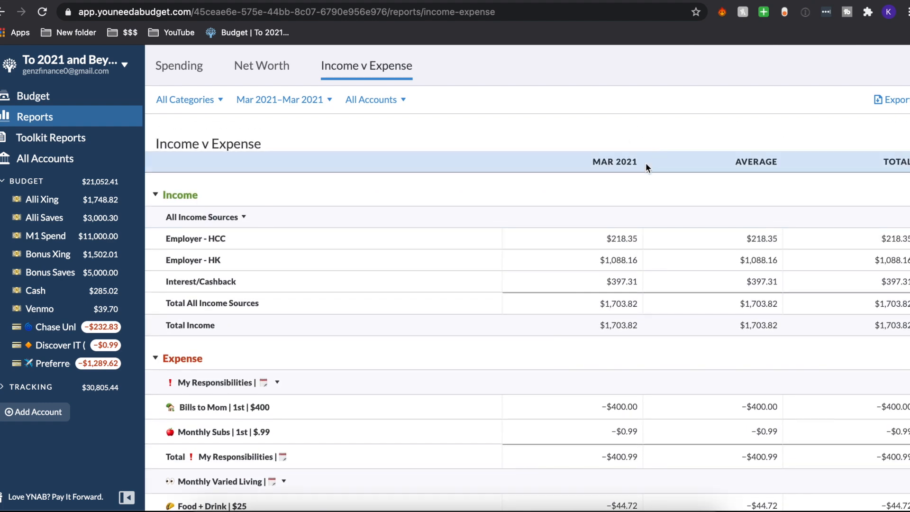
scroll(613, 377, down, 10)
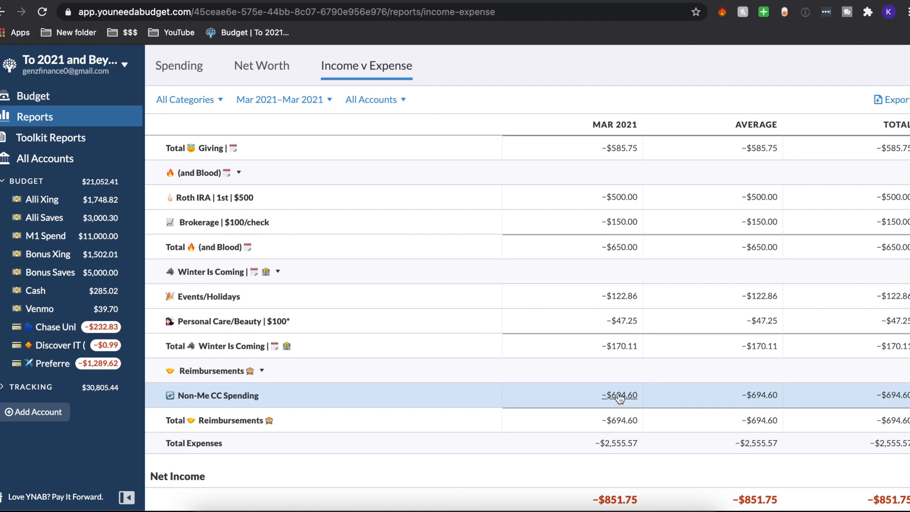
click(618, 396)
scroll(637, 327, down, 4)
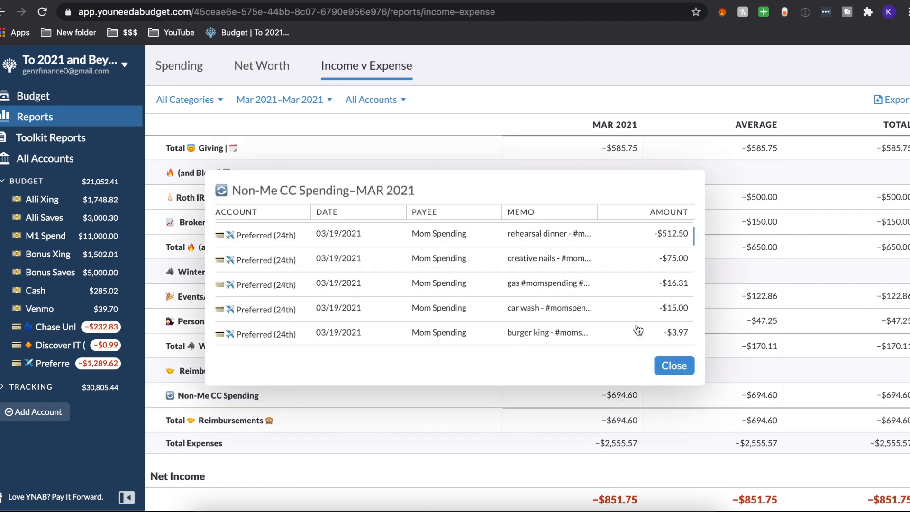
scroll(637, 329, down, 6)
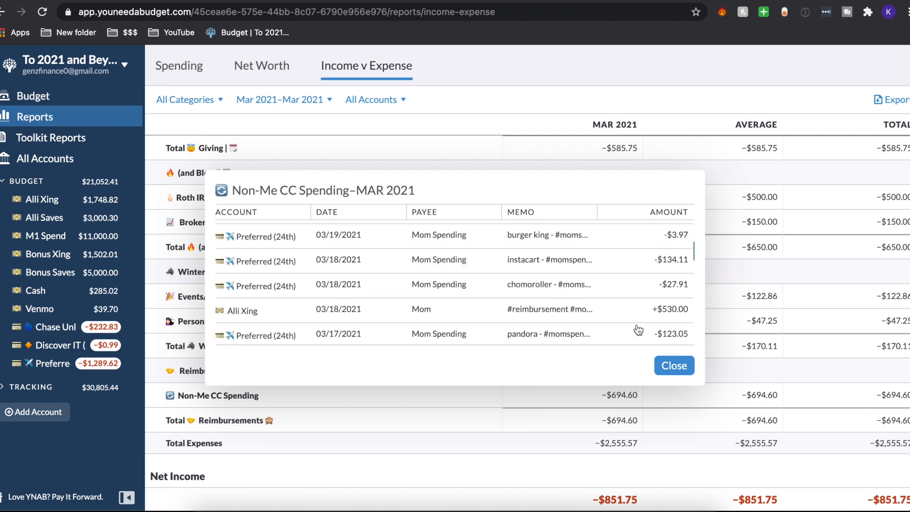
scroll(637, 330, down, 5)
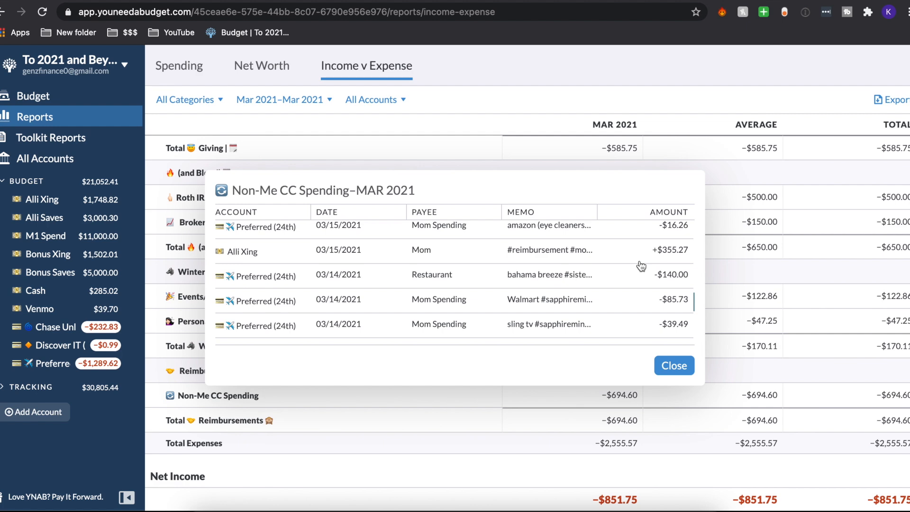
key(Escape)
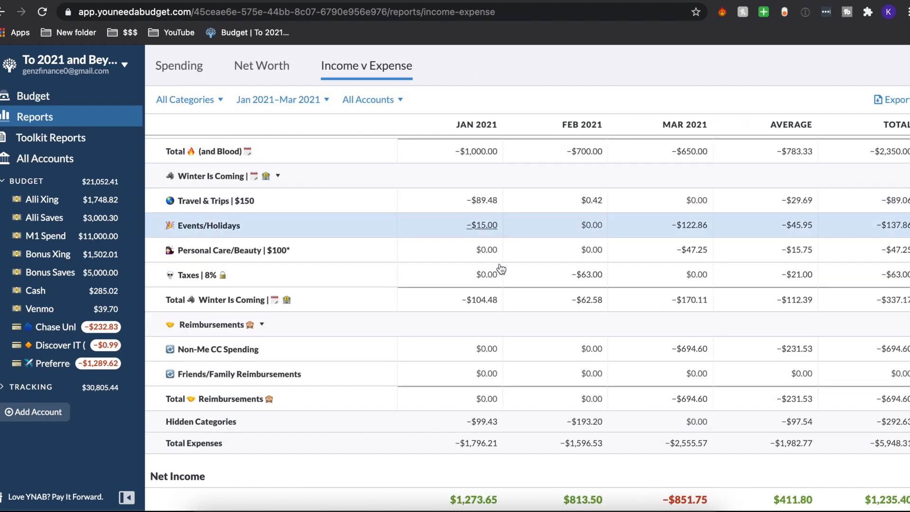
- In the Jan–Mar 2021 Income v Expense report, check the January transactions in Friends/Family Reimbursements
click(489, 382)
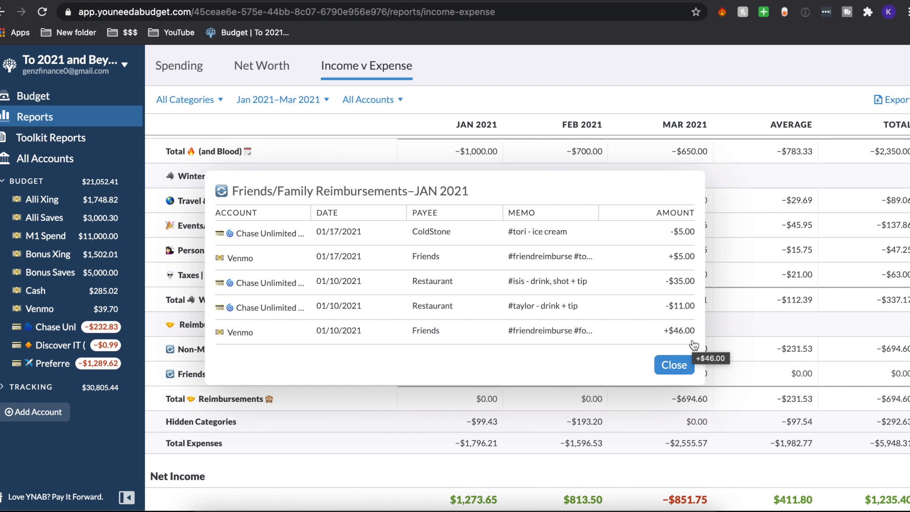
click(674, 362)
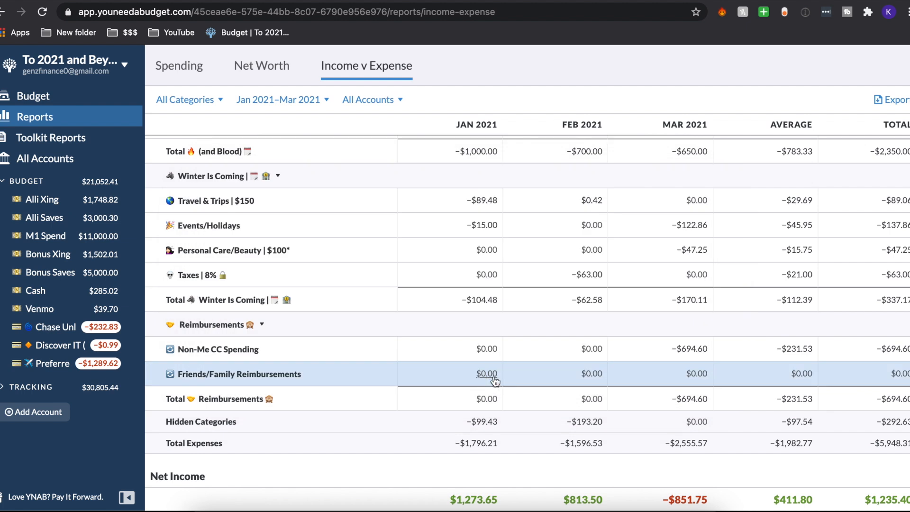